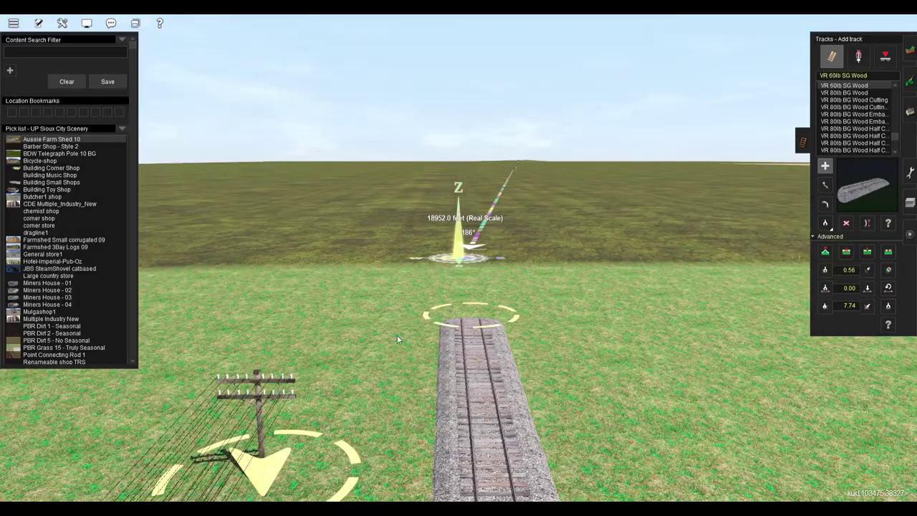
Set the gradient value to 0, extend the VR 60lb SG Wood track across the open field and straighten the new section
scroll(398, 340, down, 3)
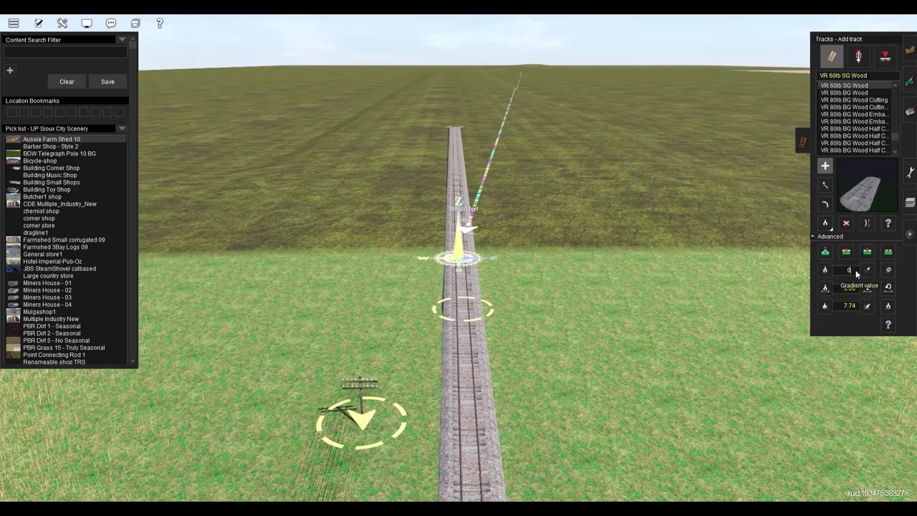
text(0)
right_click(455, 126)
drag(456, 320, 471, 146)
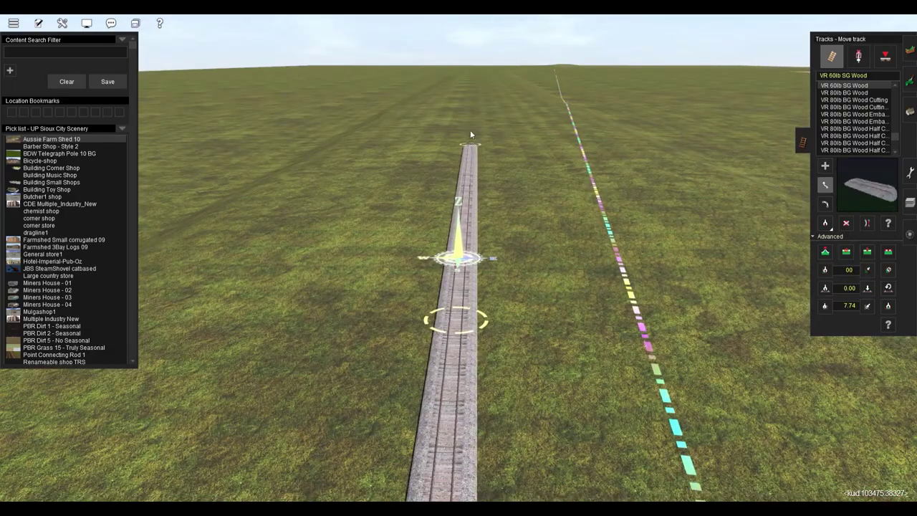
right_click(459, 126)
key(a)
drag(471, 304, 477, 147)
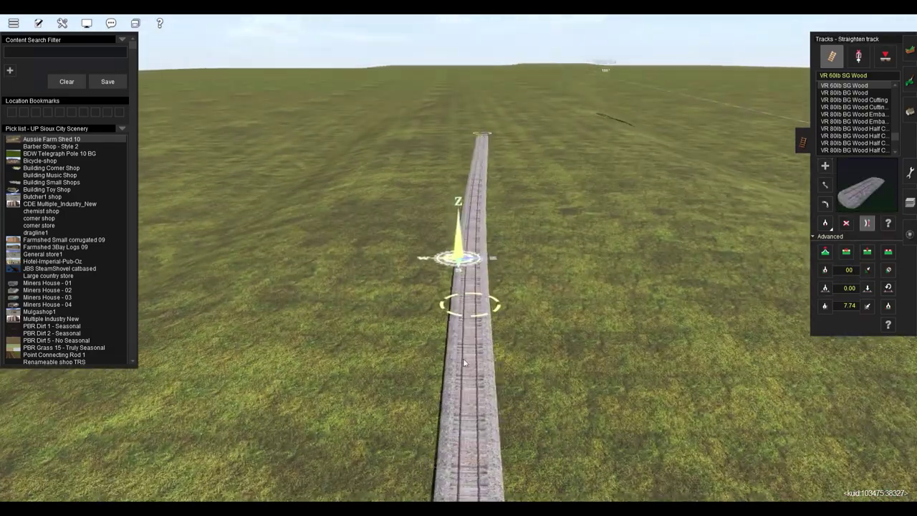
click(464, 363)
Lay three further VR 60lb SG Wood sections from the track's end and straighten the last one
right_click(473, 134)
key(a)
drag(440, 233, 464, 135)
right_click(464, 133)
drag(446, 286, 461, 147)
right_click(464, 134)
drag(451, 222, 449, 136)
key(s)
click(439, 216)
Continue the VR 60lb SG Wood track with three more sections toward the horizon
right_click(438, 134)
key(a)
drag(509, 299, 487, 139)
right_click(477, 140)
drag(438, 236, 451, 138)
right_click(451, 136)
drag(466, 204, 471, 106)
Reposition a spline point along the new track to smooth its curve
key(m)
right_click(467, 143)
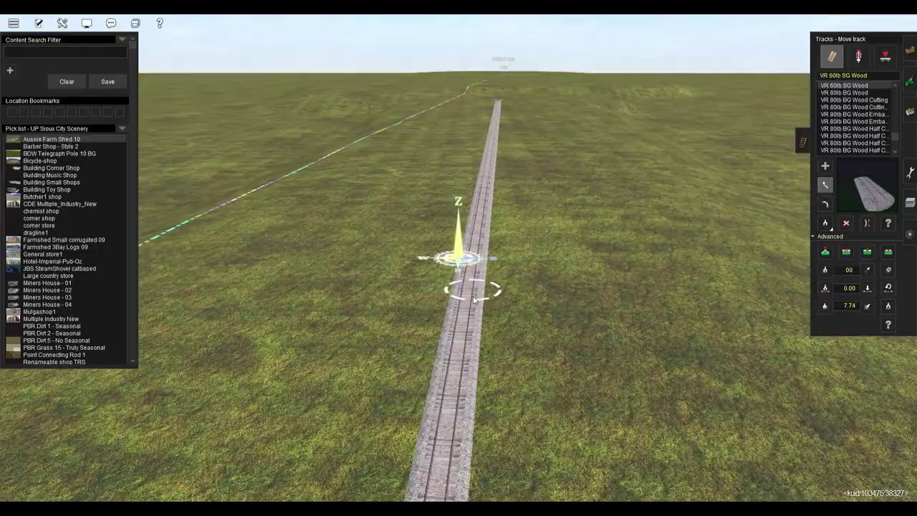
right_click(473, 136)
right_click(458, 136)
right_click(451, 130)
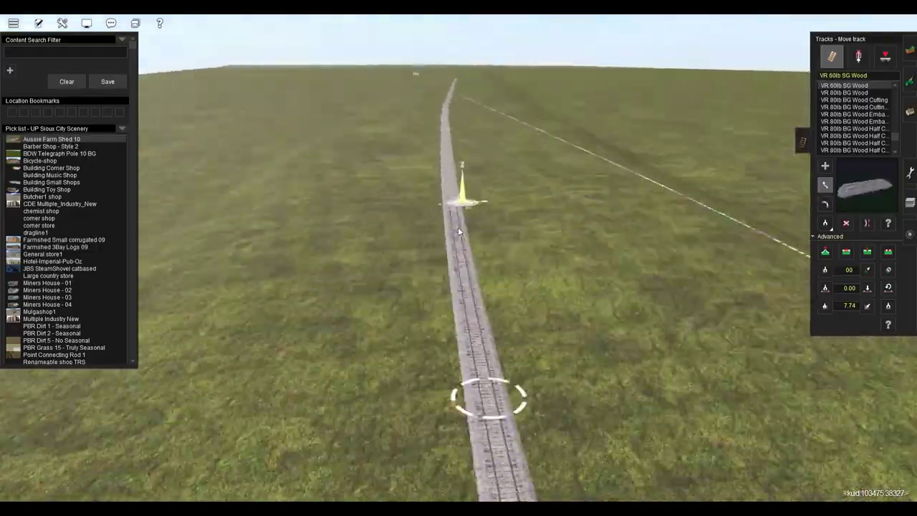
right_click(440, 385)
right_drag(440, 385, 461, 230)
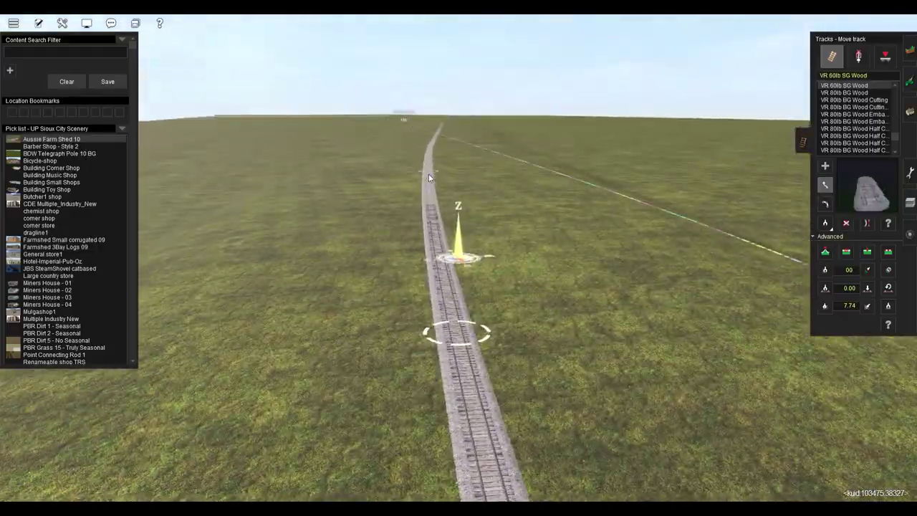
right_click(428, 175)
right_click(395, 174)
right_click(459, 162)
drag(460, 162, 475, 180)
right_click(475, 181)
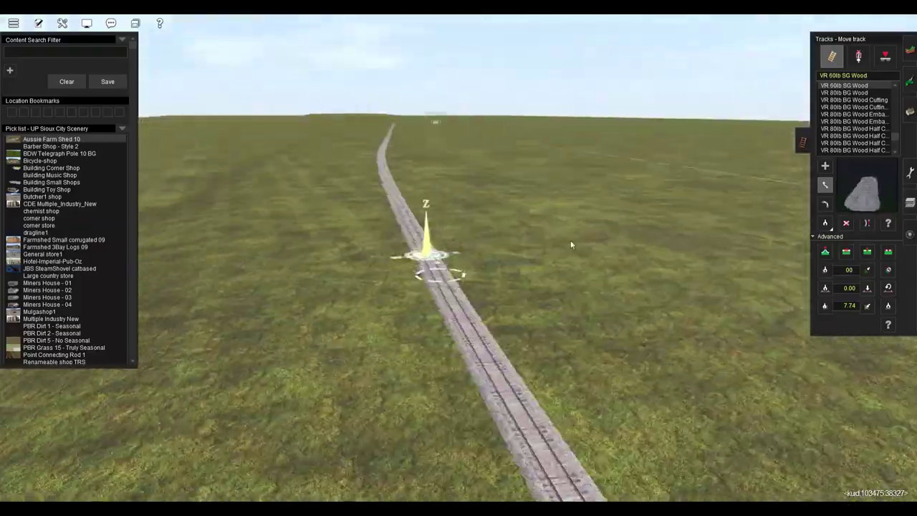
Apply gradients of .25 and .50 to successive sections of the curved track
click(852, 271)
text(.25)
click(868, 271)
click(471, 303)
click(856, 271)
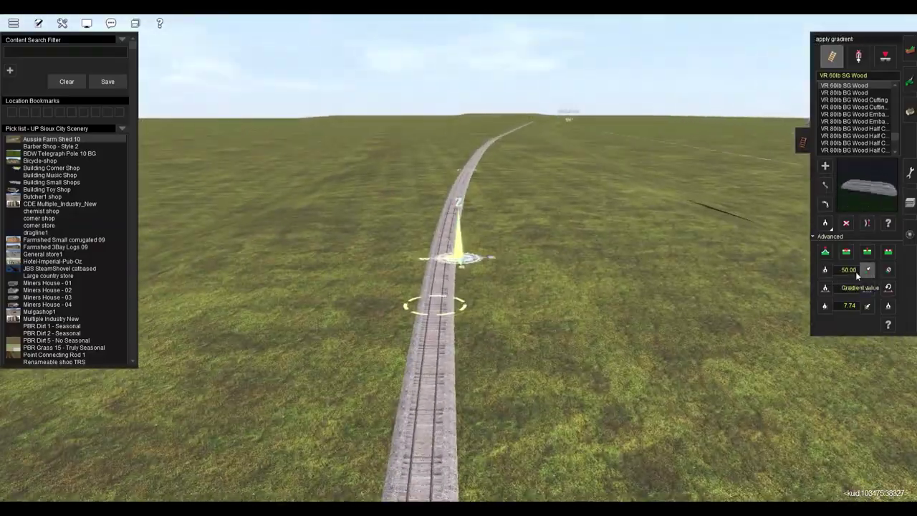
text(.50)
right_click(508, 195)
click(338, 273)
Apply a gradient of -.25 to the next track section
click(856, 272)
text(.75)
click(442, 227)
Apply a gradient of .45 to the following track section and get the height of its vertex
click(856, 271)
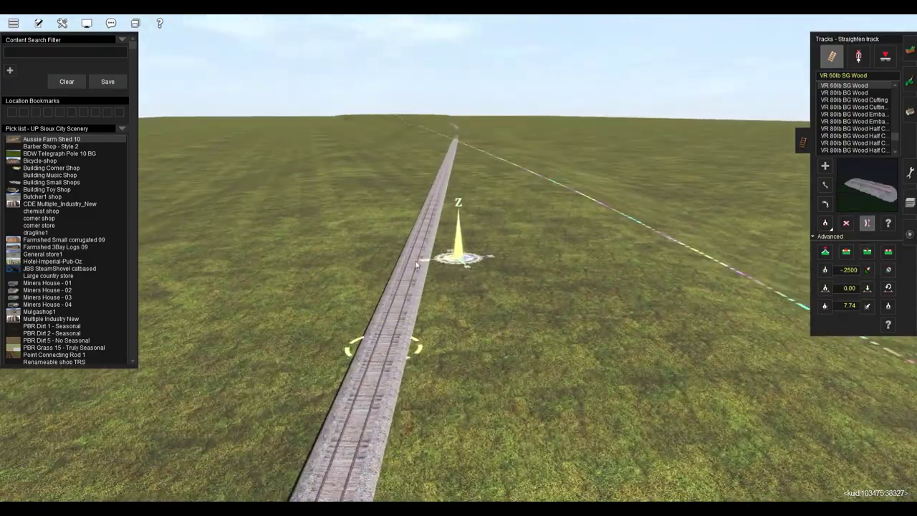
text(.45)
click(867, 270)
right_click(469, 180)
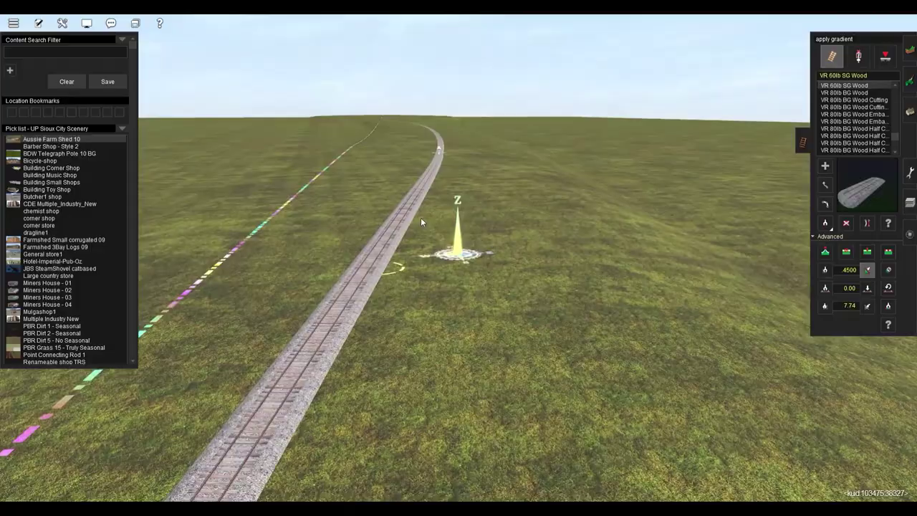
click(420, 217)
click(826, 306)
click(446, 242)
right_click(566, 137)
right_click(438, 100)
key(F1)
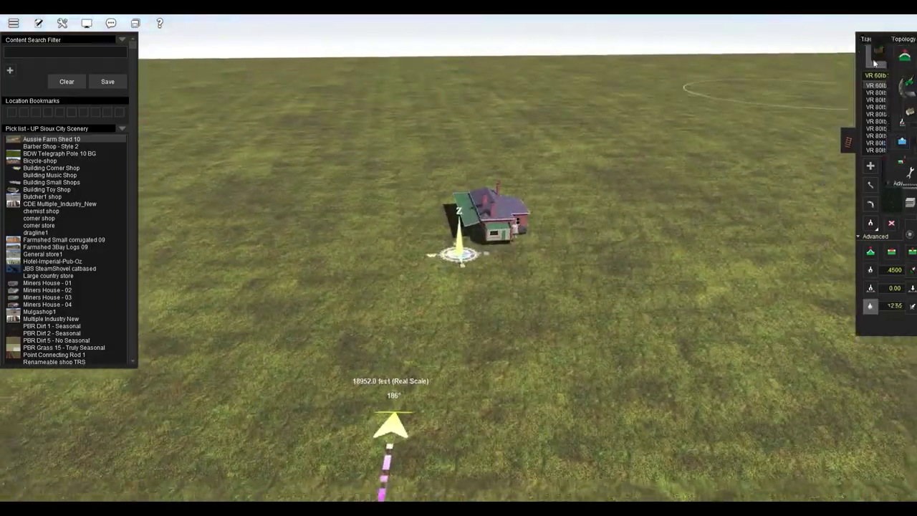
key(F4)
right_click(670, 339)
right_click(433, 111)
right_click(631, 221)
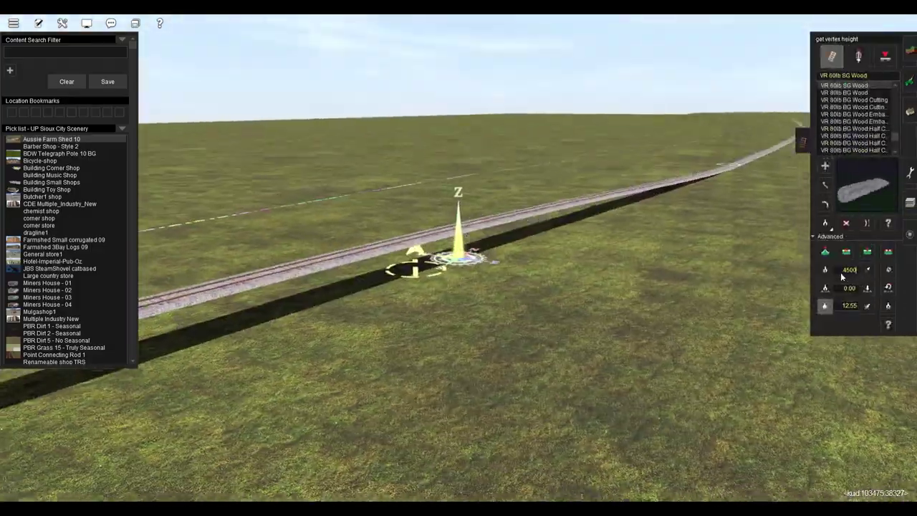
Try a negative gradient on the raised end section of the track and get its vertex height
click(840, 272)
text(-)
click(867, 270)
click(495, 217)
key(Right)
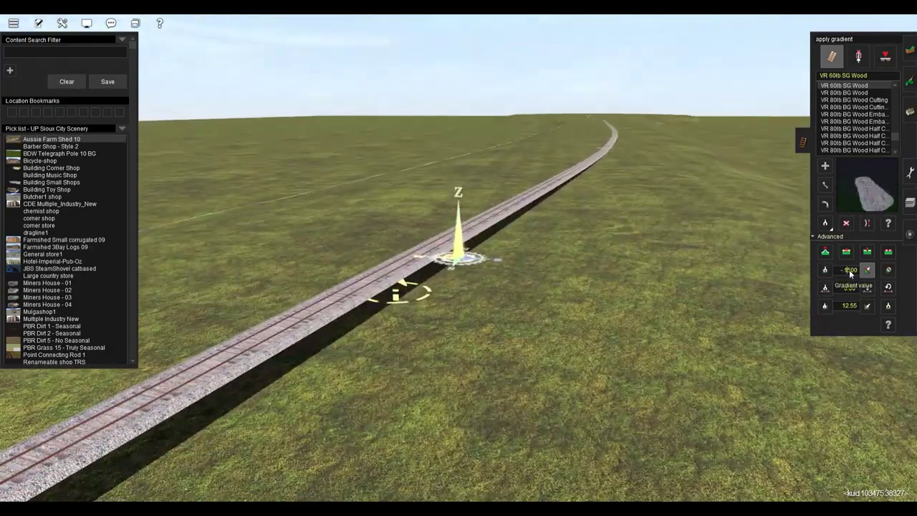
right_click(500, 203)
click(825, 306)
click(380, 285)
Try a gradient of .55 on the end section of the track
click(851, 271)
text(.55)
click(868, 270)
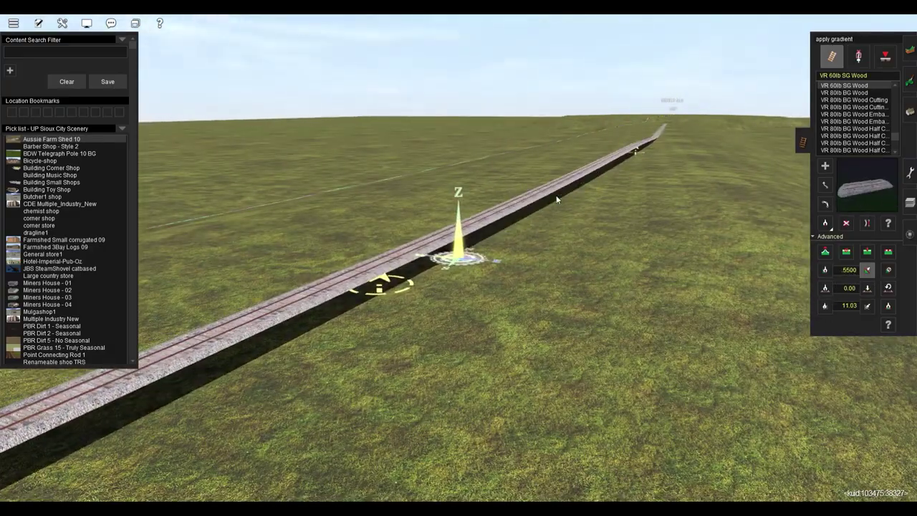
click(556, 196)
Apply a gradient of .300 to the end section of the track and get its vertex height
click(849, 272)
text(.300)
click(556, 201)
click(825, 306)
click(416, 264)
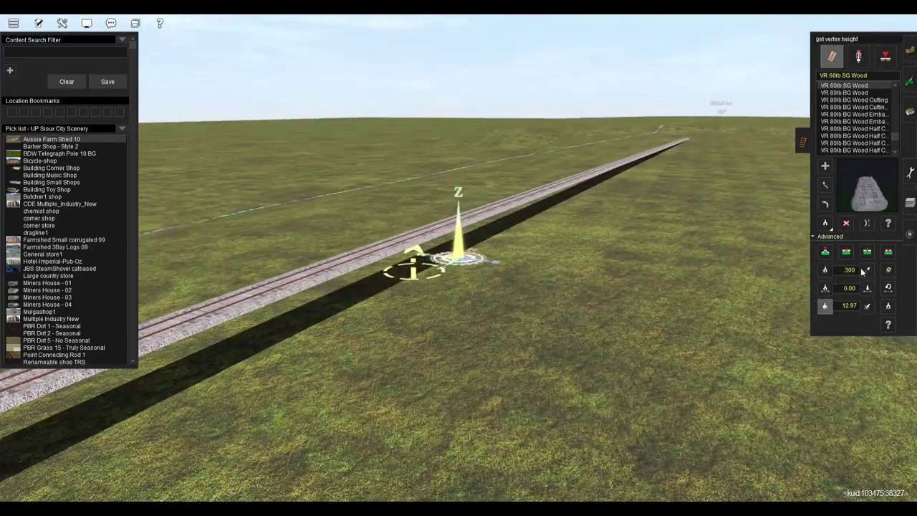
Apply a gradient of .25 to the end section of the track
click(858, 272)
text(.15)
click(867, 270)
click(496, 210)
right_click(433, 220)
Set the gradient value to -.1 and add a track section from the end toward the distant building
click(839, 272)
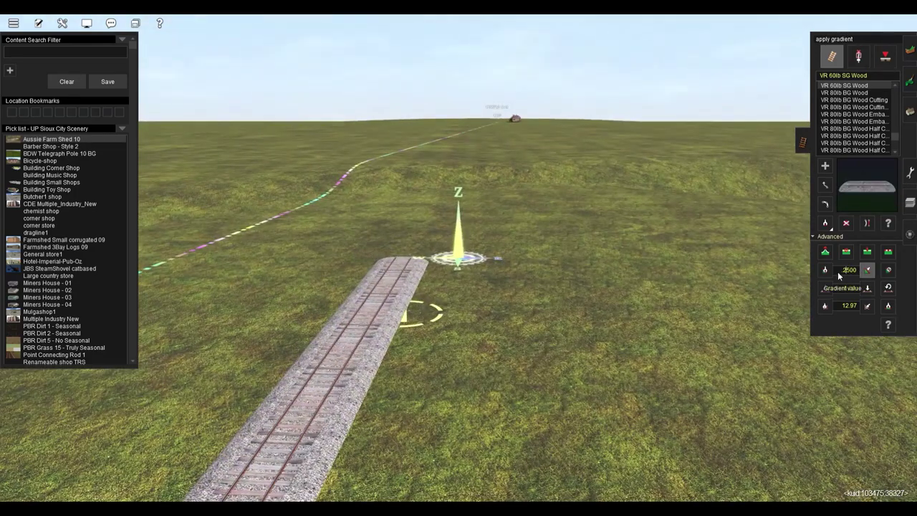
text(-)
key(Delete)
key(Delete)
key(Delete)
click(825, 166)
click(410, 261)
click(473, 182)
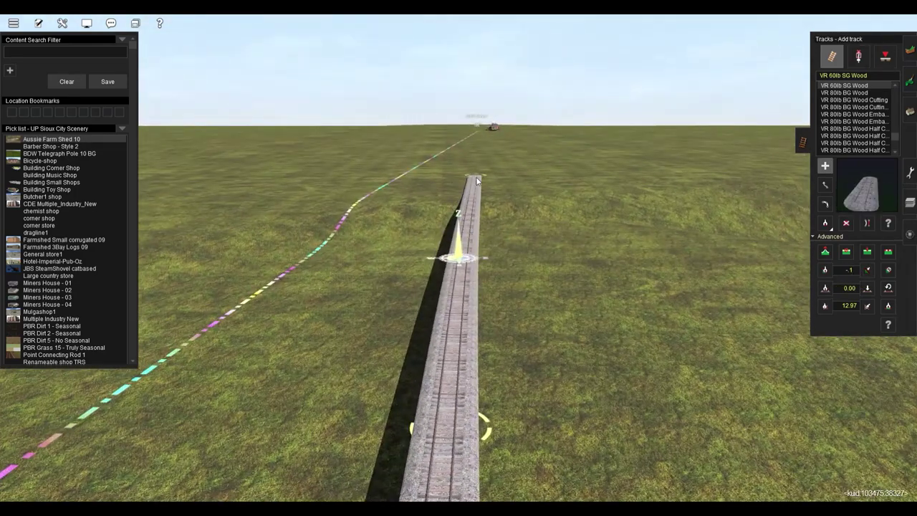
Set the height of the track vertex before the building to 13 and get the adjoining section's gradient
right_click(479, 179)
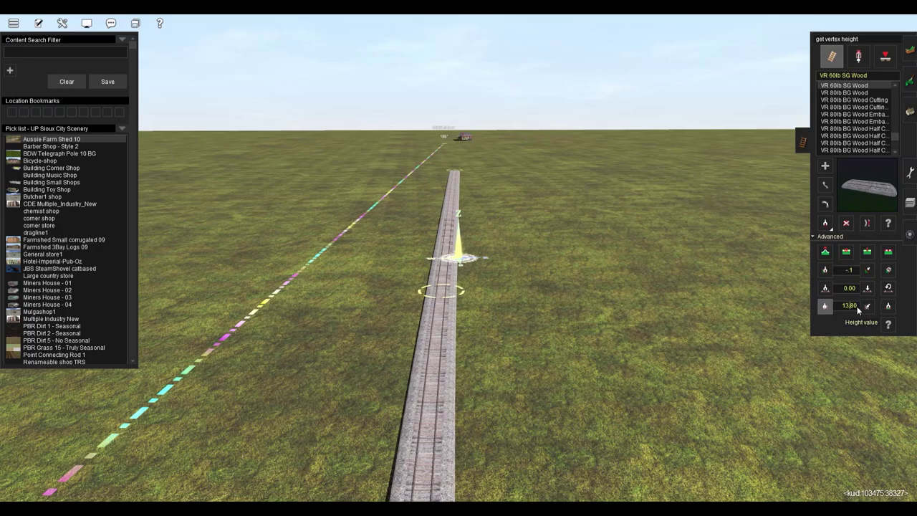
key(Delete)
key(Delete)
key(Delete)
click(867, 306)
click(442, 290)
click(825, 270)
click(446, 269)
Extend the track past the building and apply a gradient of 0 to the section in front of it
right_click(438, 198)
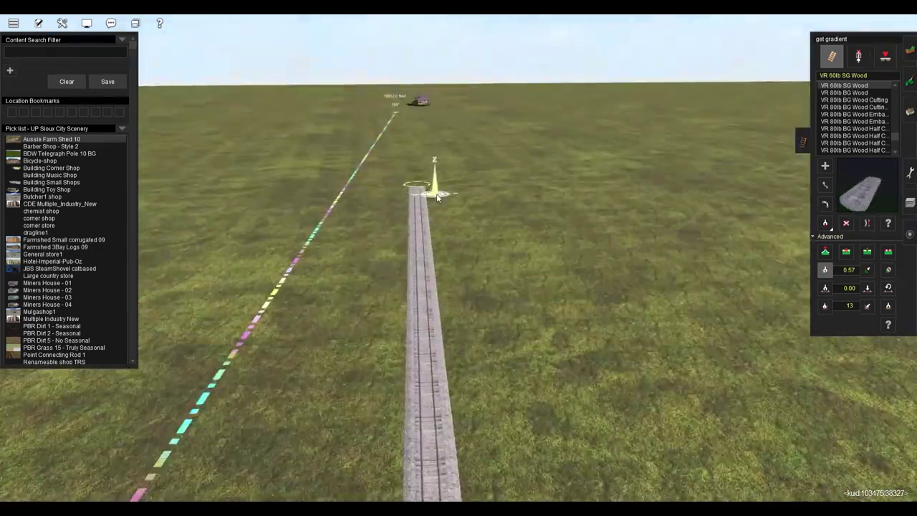
click(439, 198)
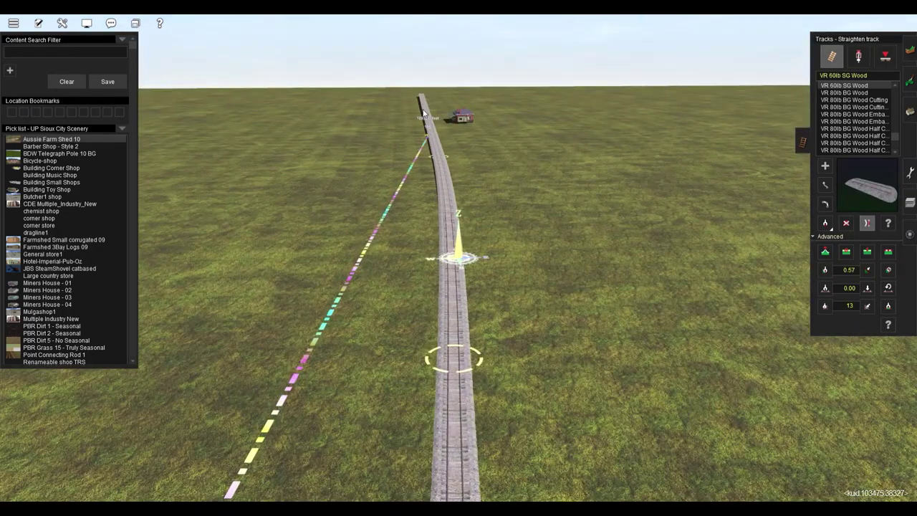
click(856, 270)
key(BackSpace)
key(BackSpace)
key(BackSpace)
click(867, 270)
click(436, 160)
right_click(436, 159)
Inspect the laid track along its whole length, in the 3D view and on the map
click(824, 184)
right_click(456, 403)
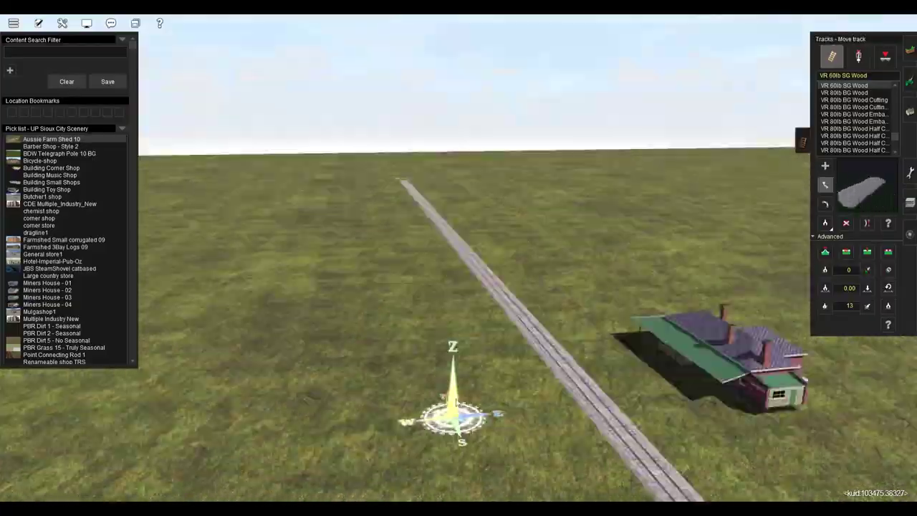
key(Left)
click(911, 111)
key(Right)
right_click(471, 180)
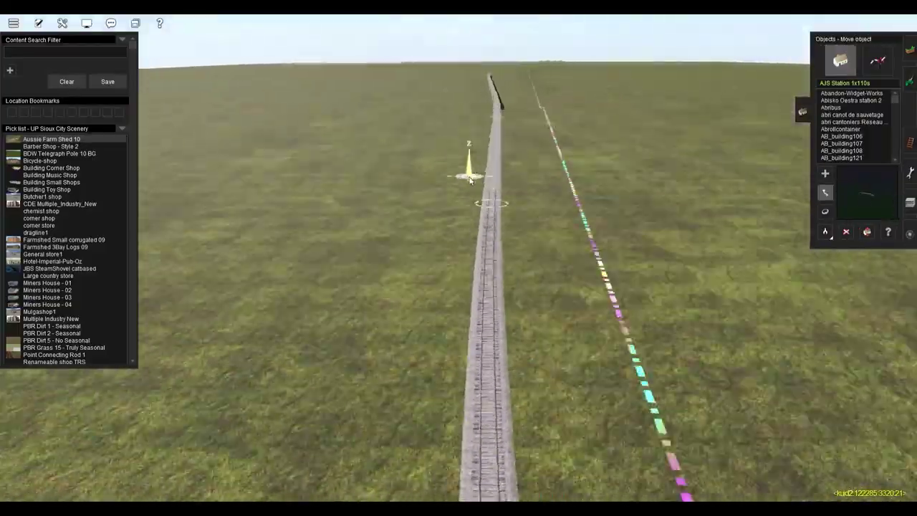
right_click(462, 132)
right_click(439, 218)
key(ctrl+m)
scroll(456, 266, up, 5)
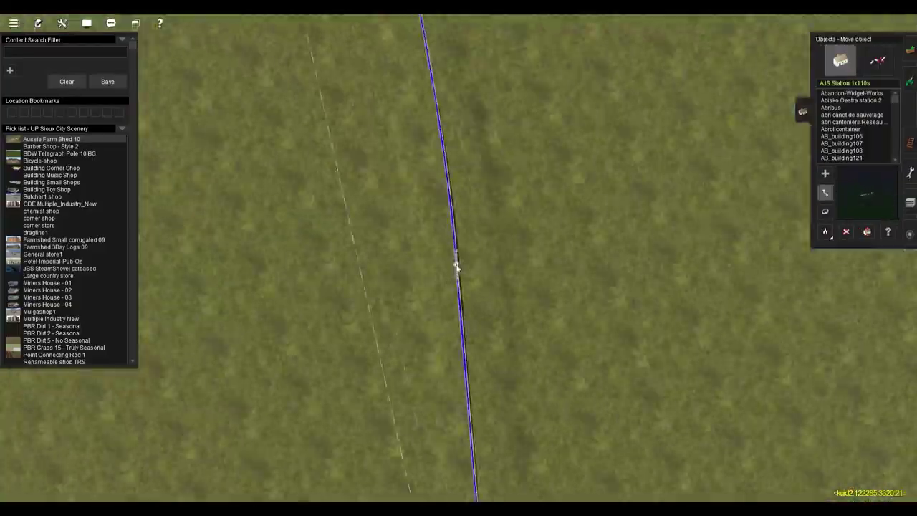
key(ctrl+m)
right_click(461, 97)
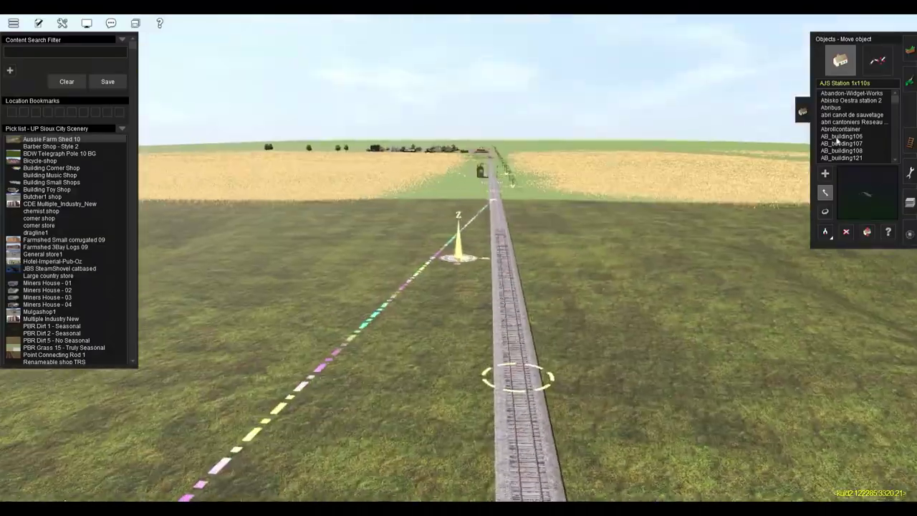
click(910, 142)
right_click(578, 289)
right_click(473, 176)
key(Right)
right_click(721, 309)
Work on the ground beside the start of the track with the Height up and Plateau terrain brushes
click(910, 50)
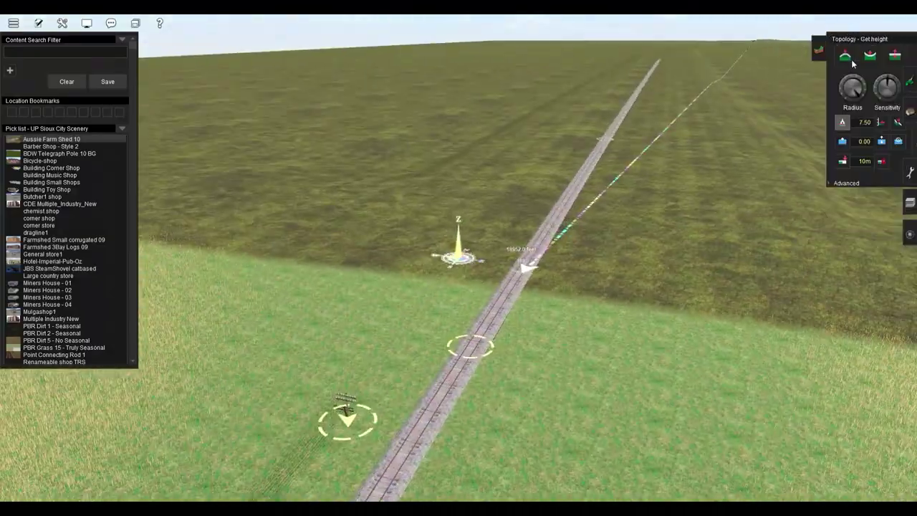
click(848, 57)
right_click(445, 126)
scroll(451, 172, down, 5)
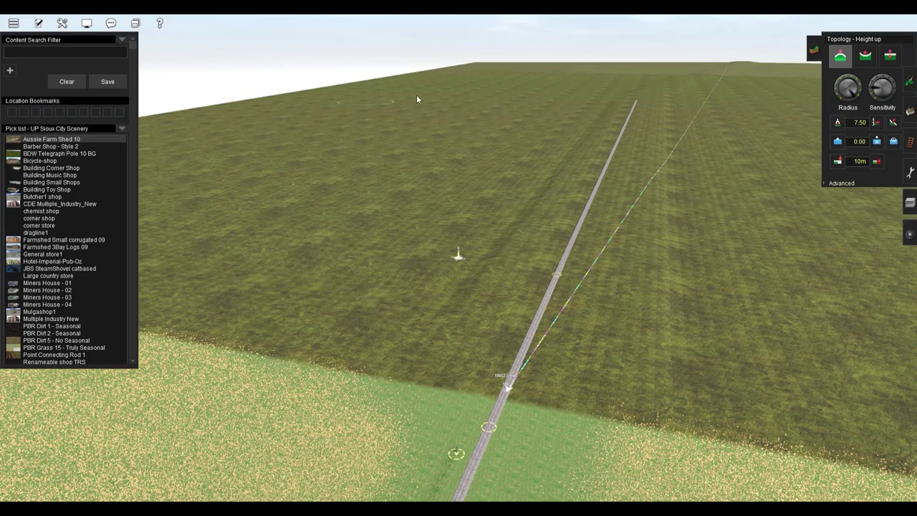
right_click(502, 276)
scroll(470, 280, up, 5)
right_drag(473, 295, 786, 160)
click(893, 123)
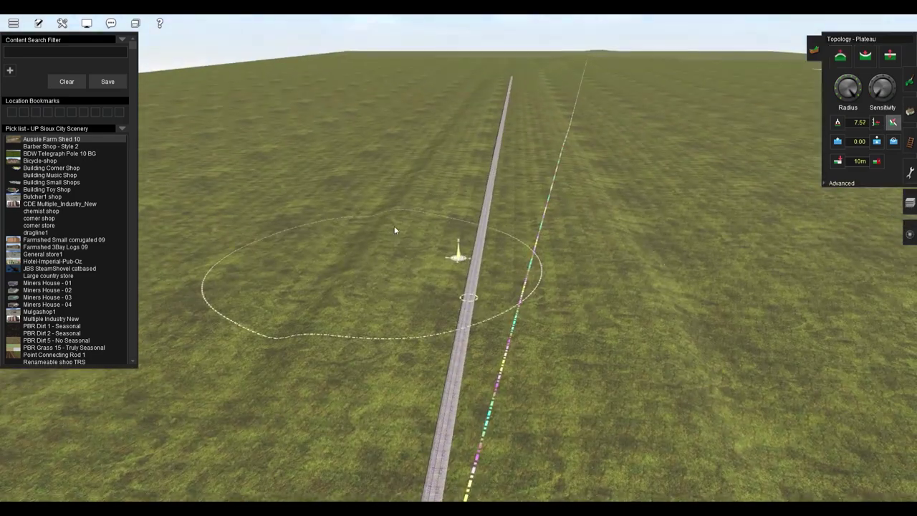
right_click(479, 252)
right_click(439, 398)
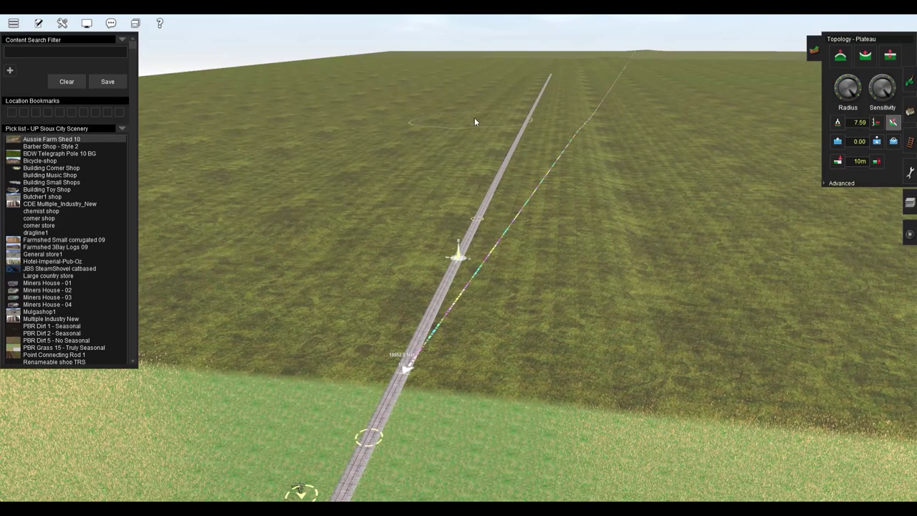
Raise the terrain alongside the track with the Height up brush
click(841, 57)
right_click(365, 235)
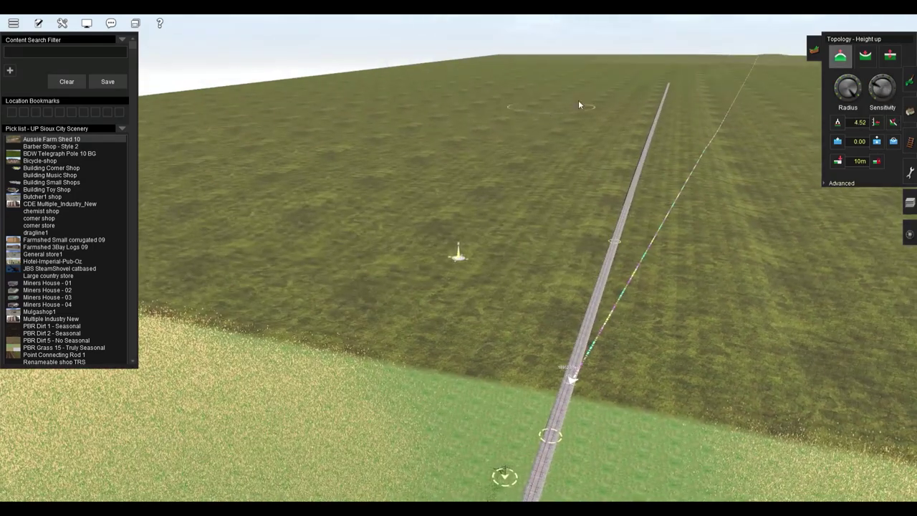
right_drag(498, 81, 160, 207)
right_drag(250, 256, 281, 254)
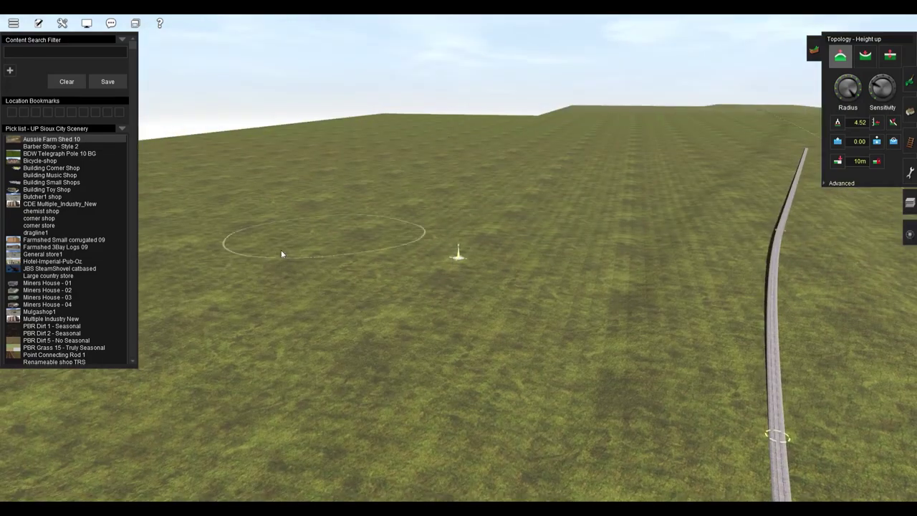
right_drag(480, 131, 254, 177)
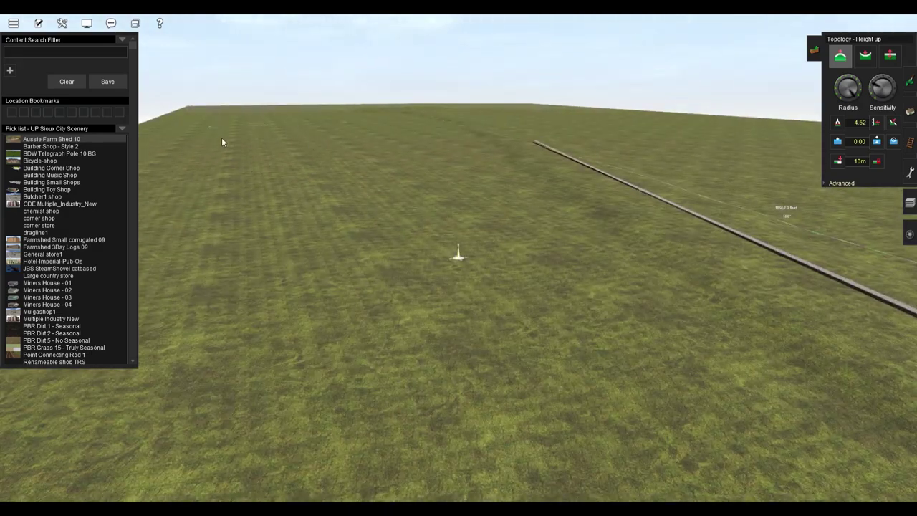
mouse_move(443, 129)
right_down()
mouse_move(516, 207)
mouse_move(398, 139)
mouse_move(475, 109)
mouse_move(504, 141)
right_up()
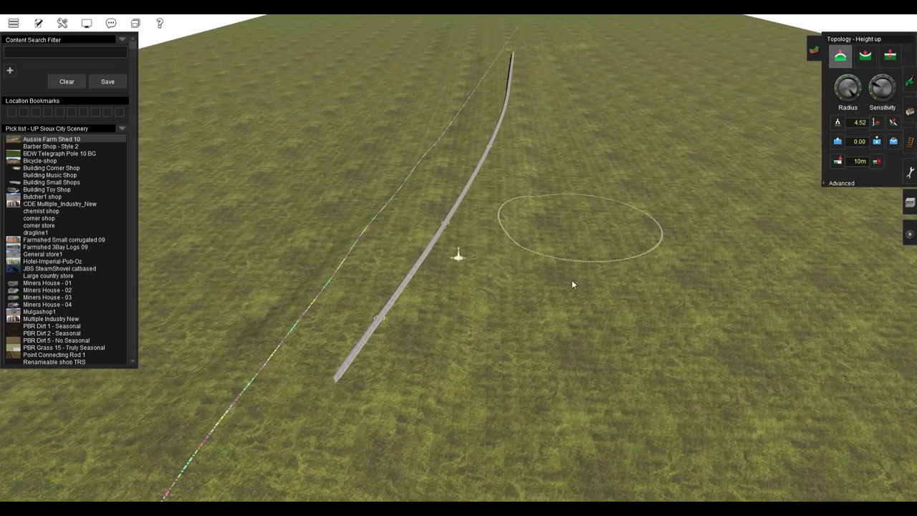
mouse_move(558, 59)
right_down()
mouse_move(481, 108)
mouse_move(509, 143)
mouse_move(440, 297)
mouse_move(647, 248)
mouse_move(500, 199)
mouse_move(412, 101)
right_up()
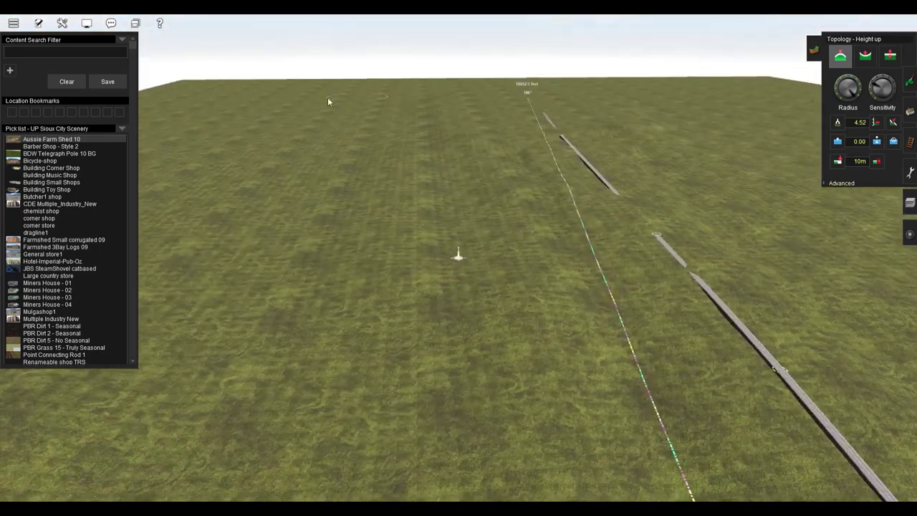
right_drag(225, 317, 807, 102)
Apply a terrain height of 13.00 to the ground on both sides of the track with the Use height brush
click(877, 122)
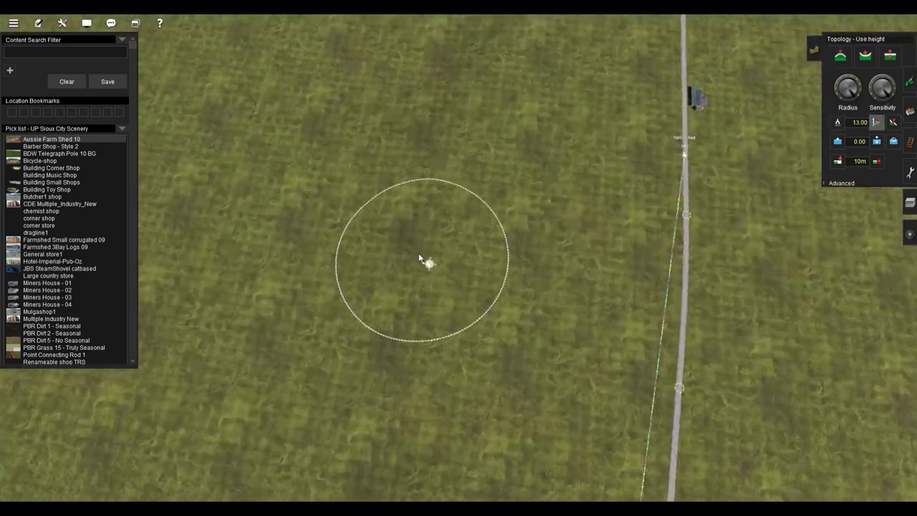
right_drag(422, 256, 396, 140)
drag(396, 147, 569, 172)
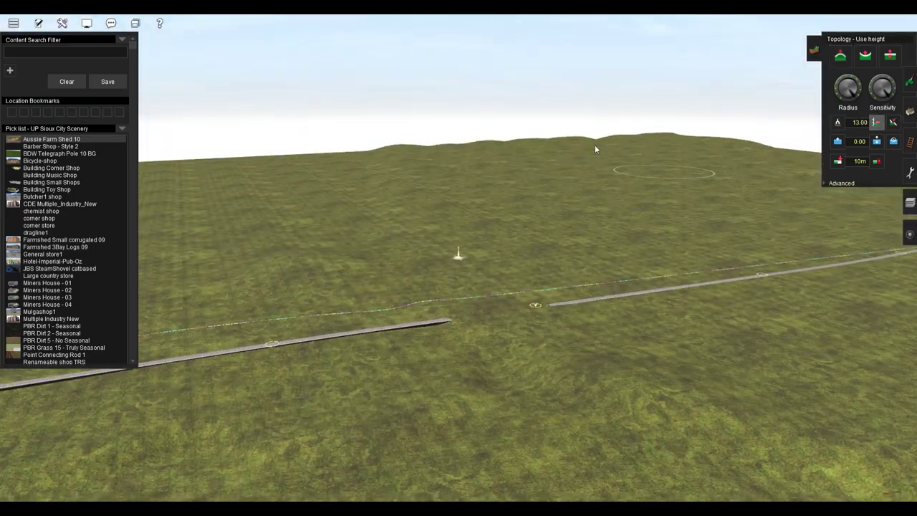
mouse_move(595, 149)
right_down()
mouse_move(531, 203)
mouse_move(365, 89)
right_up()
mouse_move(531, 150)
right_down()
mouse_move(447, 290)
mouse_move(471, 214)
right_up()
right_drag(212, 197, 533, 144)
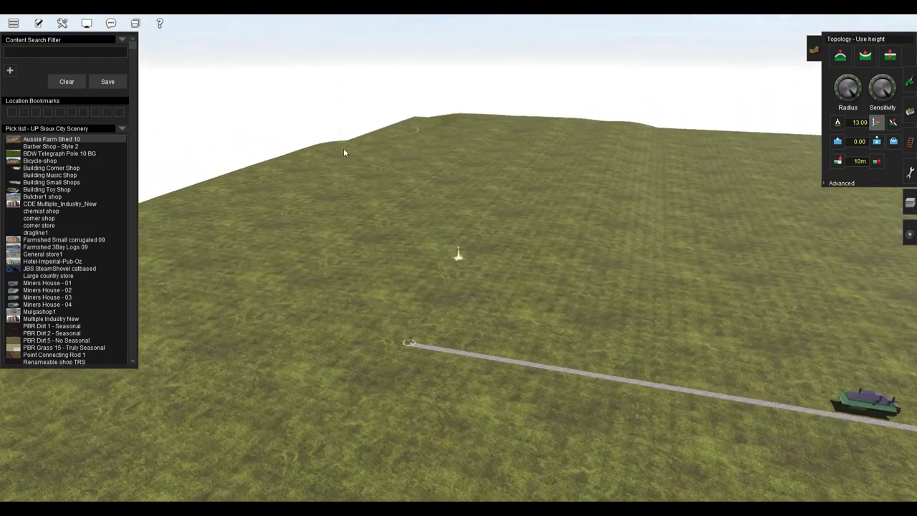
right_drag(343, 153, 474, 153)
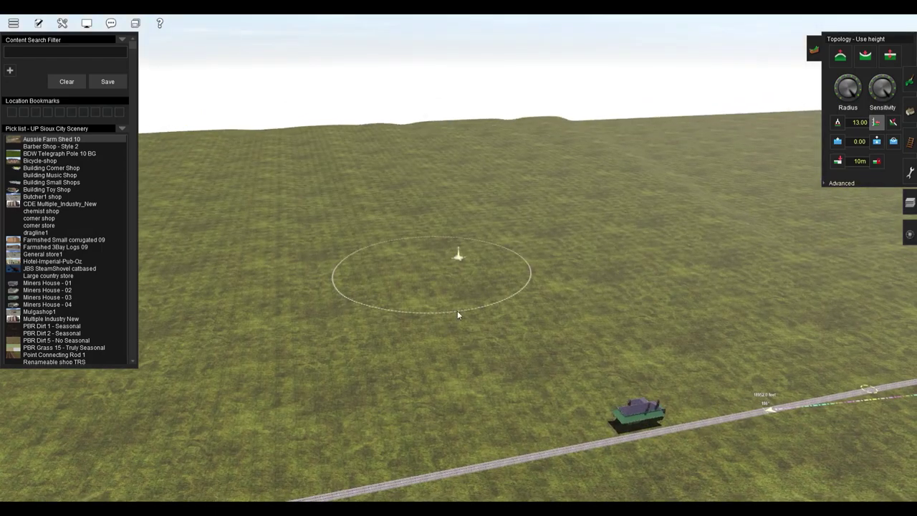
mouse_move(457, 311)
right_down()
mouse_move(424, 308)
mouse_move(426, 126)
mouse_move(516, 217)
mouse_move(417, 232)
mouse_move(585, 115)
right_up()
right_drag(524, 101, 459, 110)
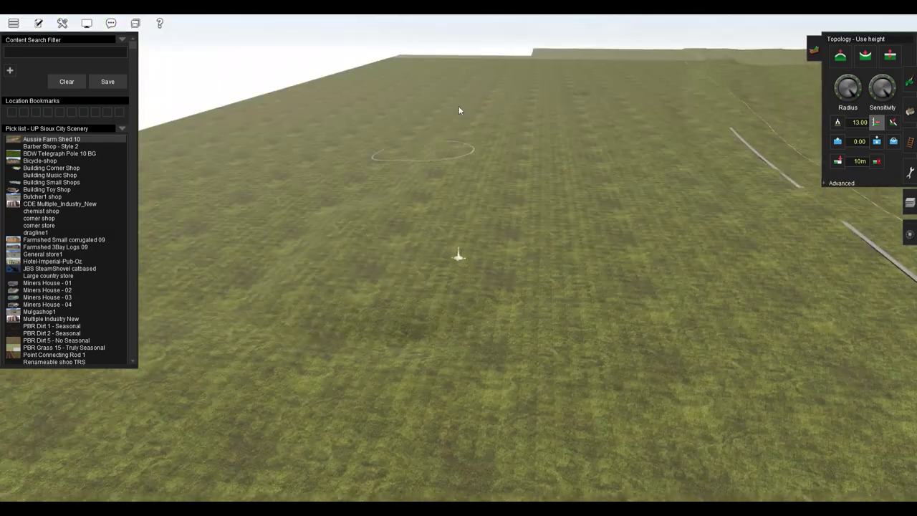
mouse_move(234, 276)
right_down()
mouse_move(600, 129)
mouse_move(583, 90)
right_up()
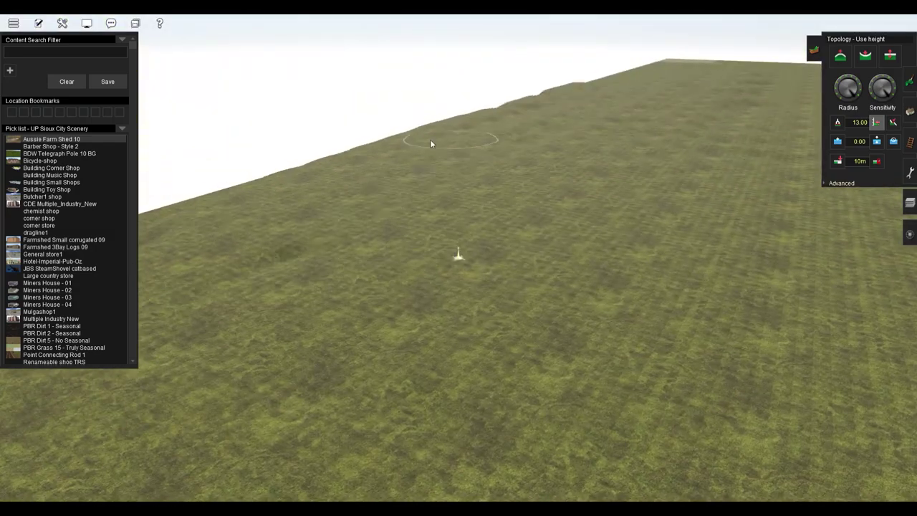
right_drag(432, 144, 678, 158)
right_drag(373, 265, 883, 83)
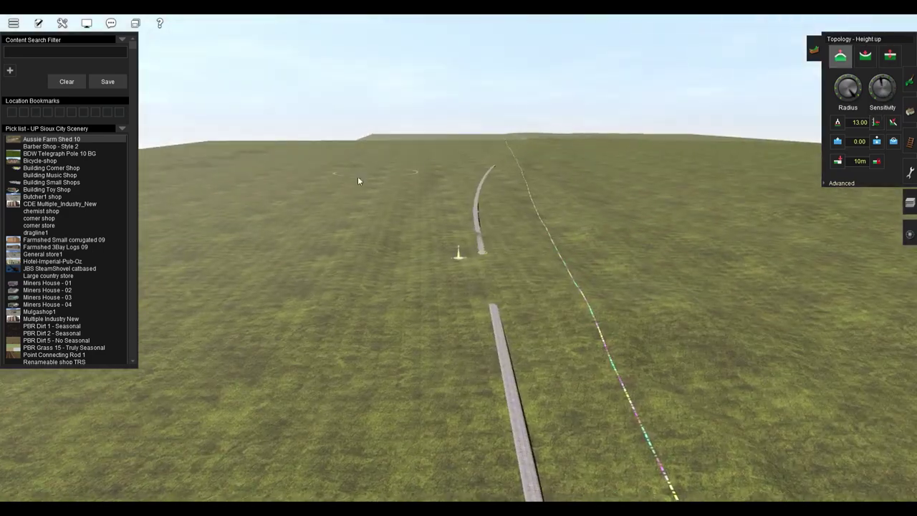
Shape rolling hills on both sides of the track with the Height up and Height down brushes
mouse_move(358, 181)
right_down()
mouse_move(415, 219)
mouse_move(538, 212)
right_up()
right_drag(470, 272, 287, 139)
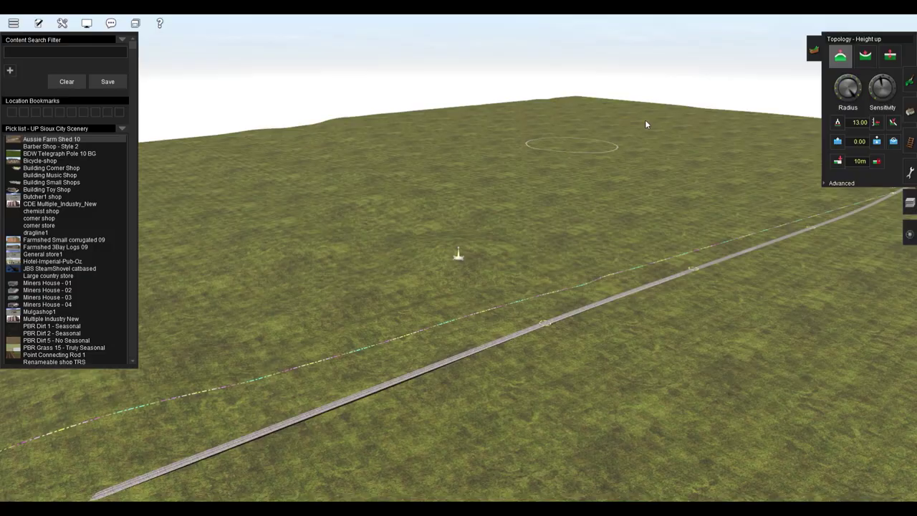
right_drag(742, 149, 500, 187)
mouse_move(578, 272)
right_down()
mouse_move(377, 323)
mouse_move(390, 247)
mouse_move(367, 188)
mouse_move(209, 147)
mouse_move(456, 180)
mouse_move(411, 219)
mouse_move(606, 195)
right_up()
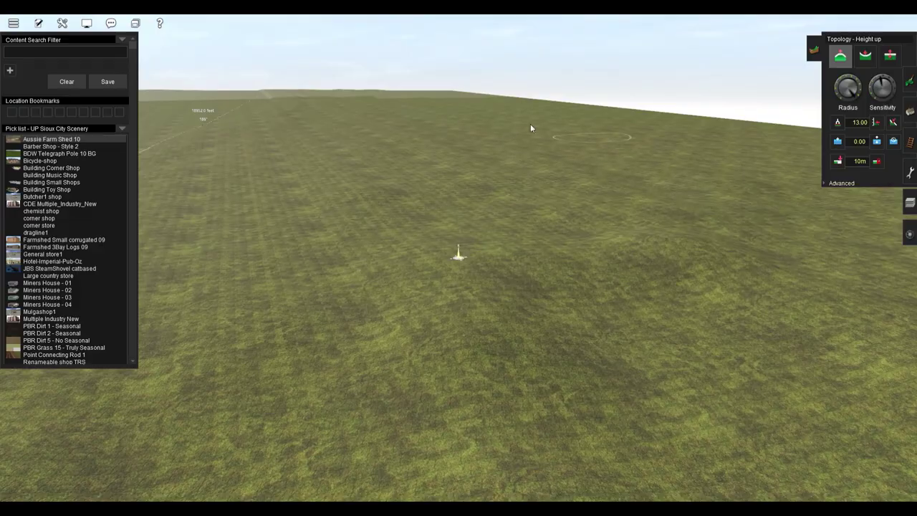
right_drag(531, 128, 642, 121)
mouse_move(543, 256)
right_down()
mouse_move(487, 290)
mouse_move(588, 189)
mouse_move(437, 268)
mouse_move(496, 205)
mouse_move(449, 247)
mouse_move(320, 222)
right_up()
click(866, 56)
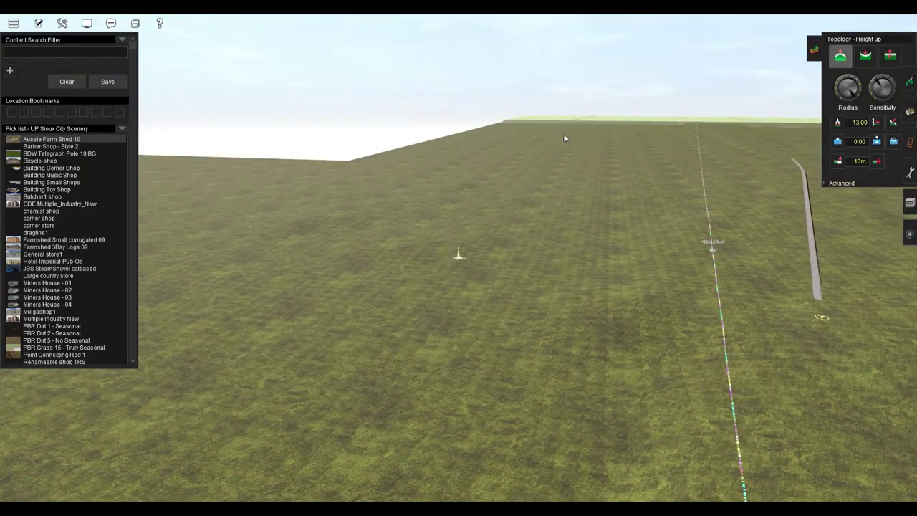
right_drag(592, 154, 420, 188)
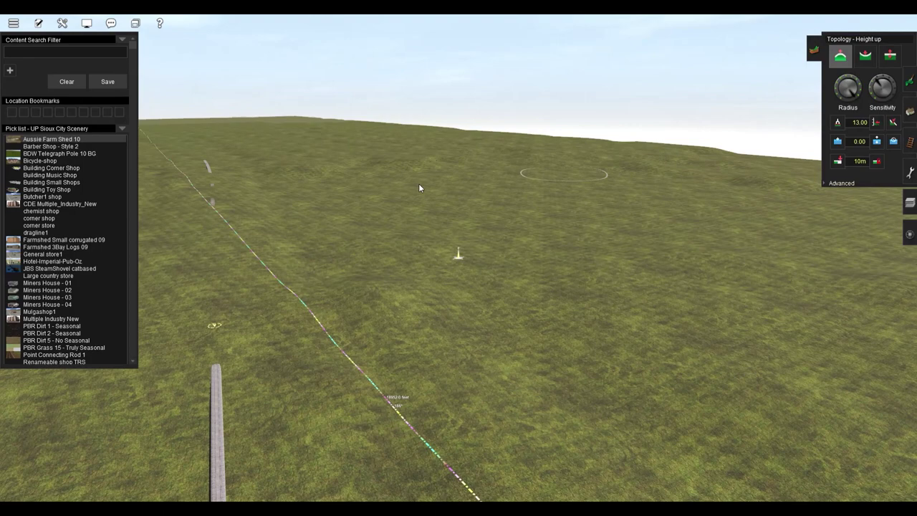
right_drag(541, 326, 501, 189)
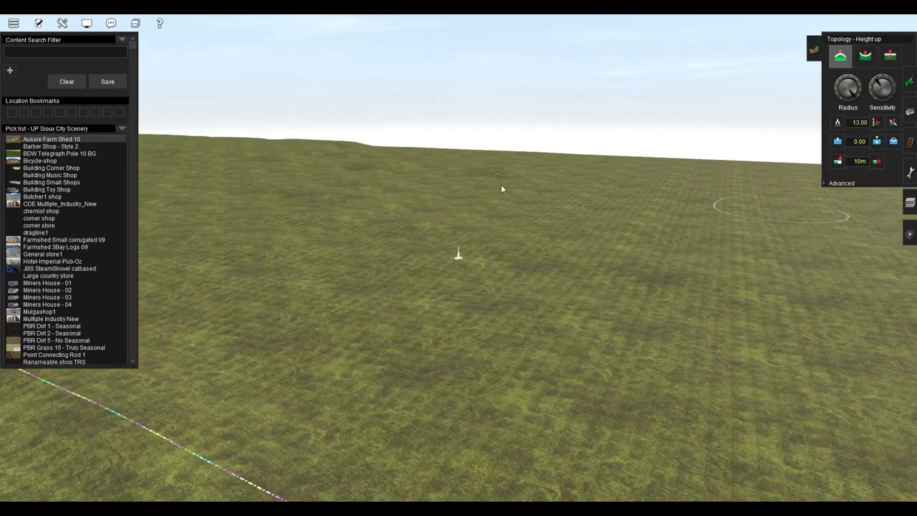
Work over the slopes beside the track with the Plateau brush and sample a terrain height with Get height
click(893, 122)
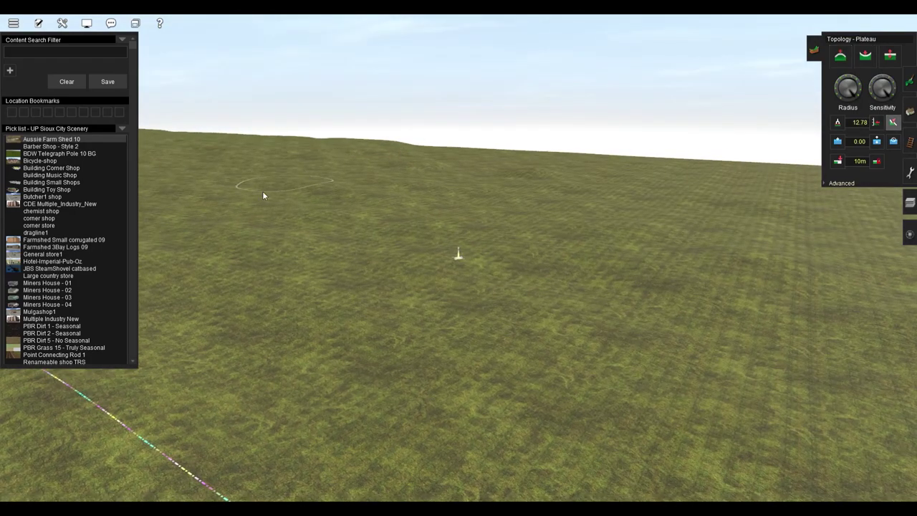
right_drag(262, 190, 340, 197)
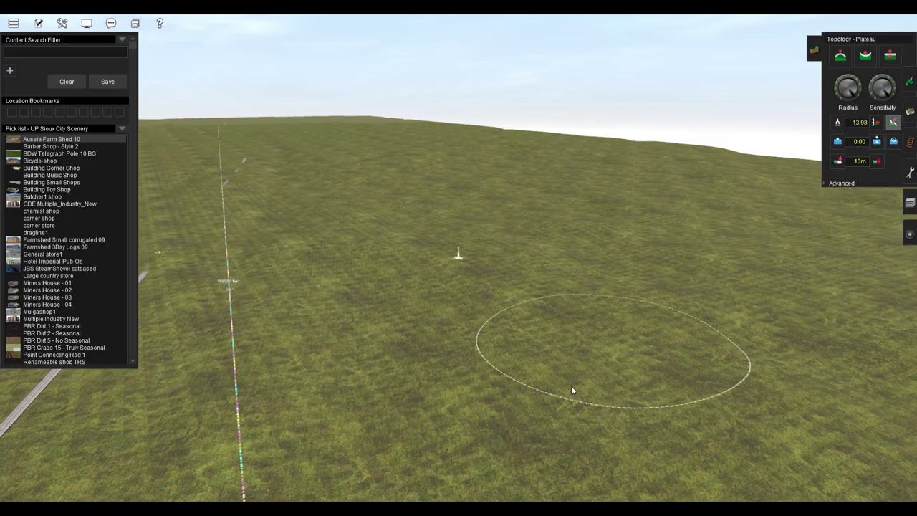
mouse_move(571, 390)
right_down()
mouse_move(526, 301)
mouse_move(341, 187)
right_up()
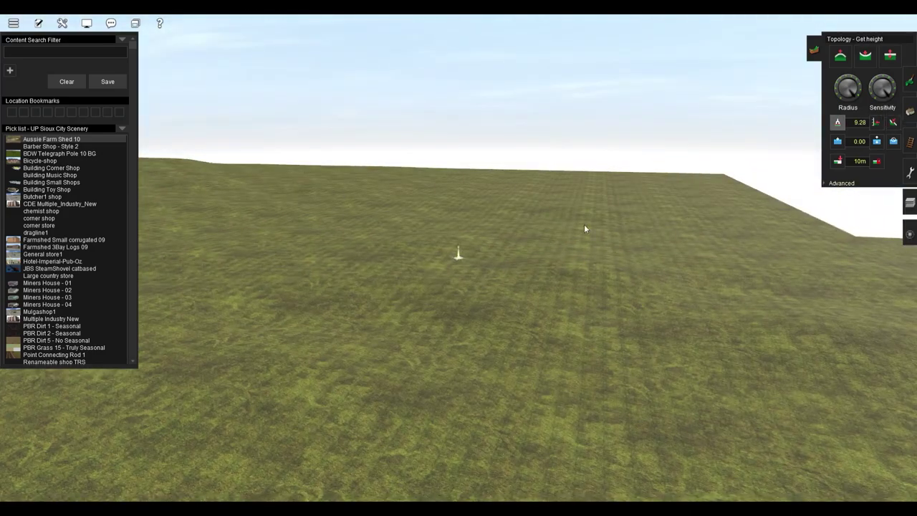
Raise the ground farther along both sides of the track with the Height up brush
right_drag(545, 305, 573, 172)
right_drag(673, 197, 769, 187)
mouse_move(615, 204)
right_down()
mouse_move(522, 268)
mouse_move(902, 127)
mouse_move(405, 127)
mouse_move(346, 170)
mouse_move(476, 375)
mouse_move(540, 119)
mouse_move(433, 286)
mouse_move(500, 184)
mouse_move(526, 184)
mouse_move(378, 137)
right_up()
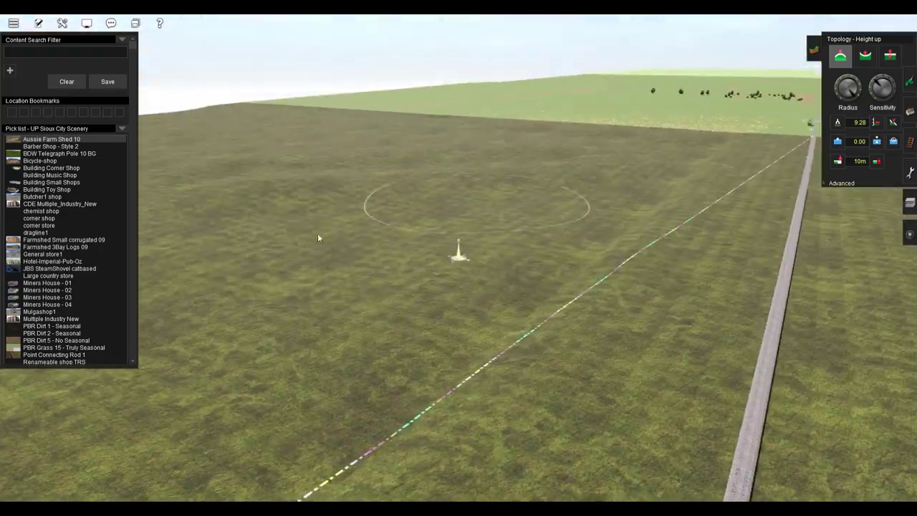
mouse_move(319, 238)
right_down()
mouse_move(547, 132)
mouse_move(290, 161)
mouse_move(430, 160)
right_up()
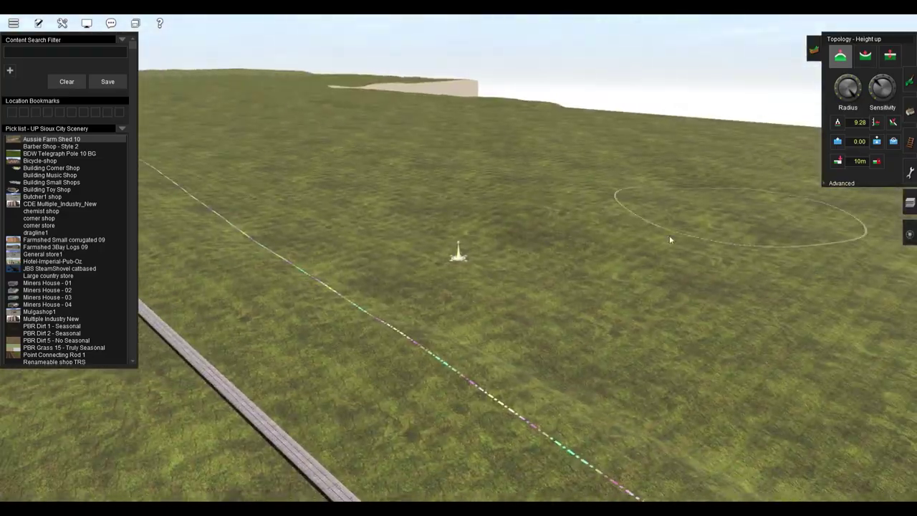
mouse_move(670, 240)
right_down()
mouse_move(465, 294)
mouse_move(366, 137)
mouse_move(470, 356)
mouse_move(537, 251)
mouse_move(415, 159)
mouse_move(575, 131)
mouse_move(428, 362)
mouse_move(444, 207)
mouse_move(453, 223)
mouse_move(465, 187)
mouse_move(484, 263)
right_up()
Pick up VR 60lb SG Wood from the existing line and add a siding and a short spur near the building
key(F4)
key(Left)
click(826, 223)
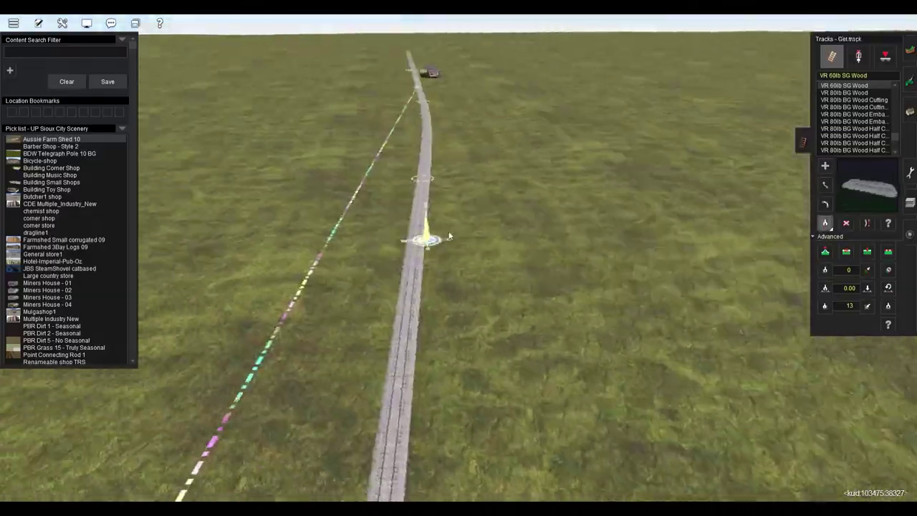
click(825, 166)
drag(453, 361, 446, 205)
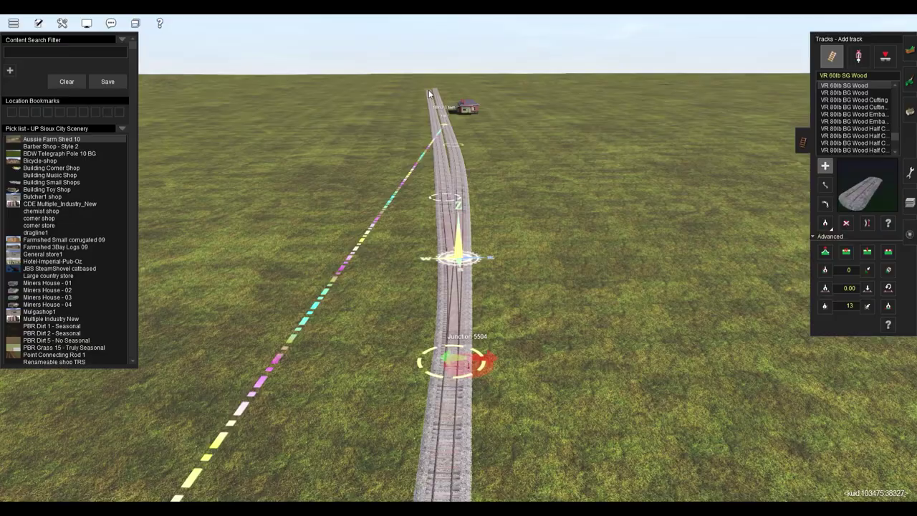
right_click(463, 448)
drag(436, 371, 499, 173)
Adjust the siding with Move track and apply a vertex height of 13 to its track points
scroll(442, 272, up, 2)
key(Left)
click(825, 185)
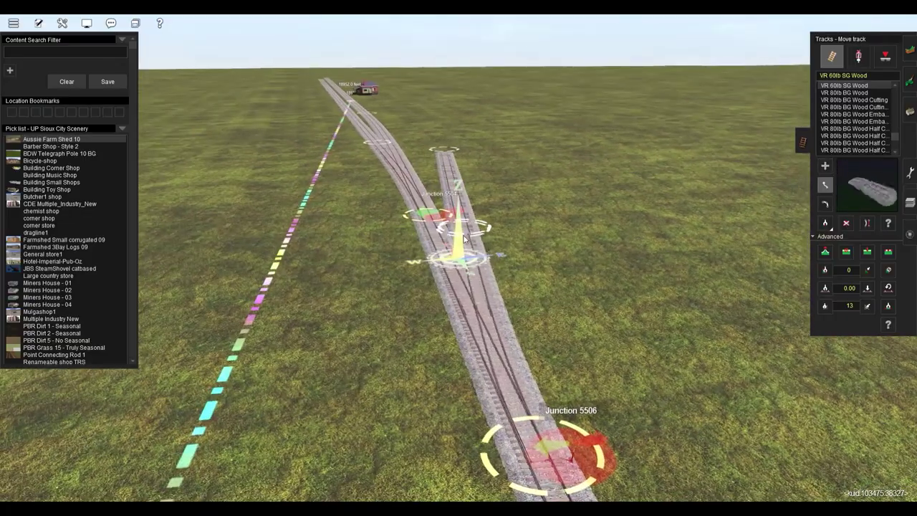
key(Right)
click(825, 306)
right_click(377, 77)
key(Right)
right_click(463, 178)
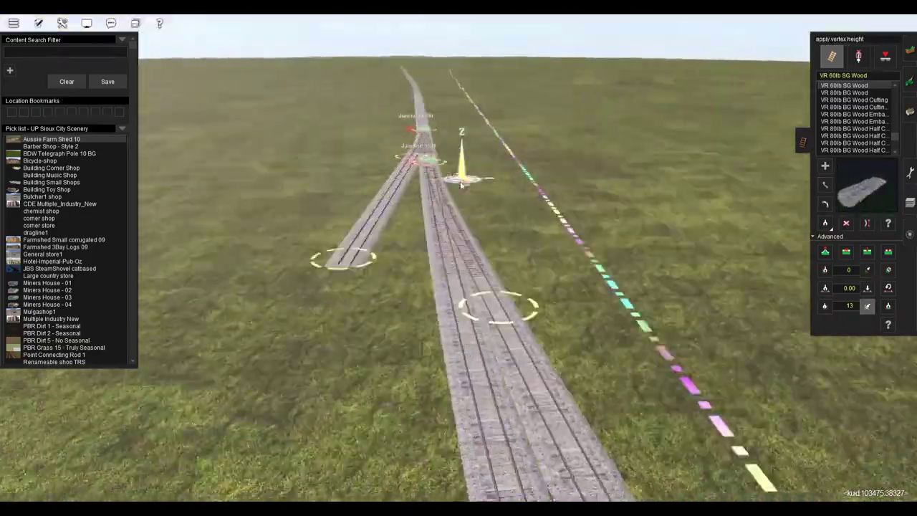
Select the Add ruler tool and measure along the main line from the siding junction
click(910, 173)
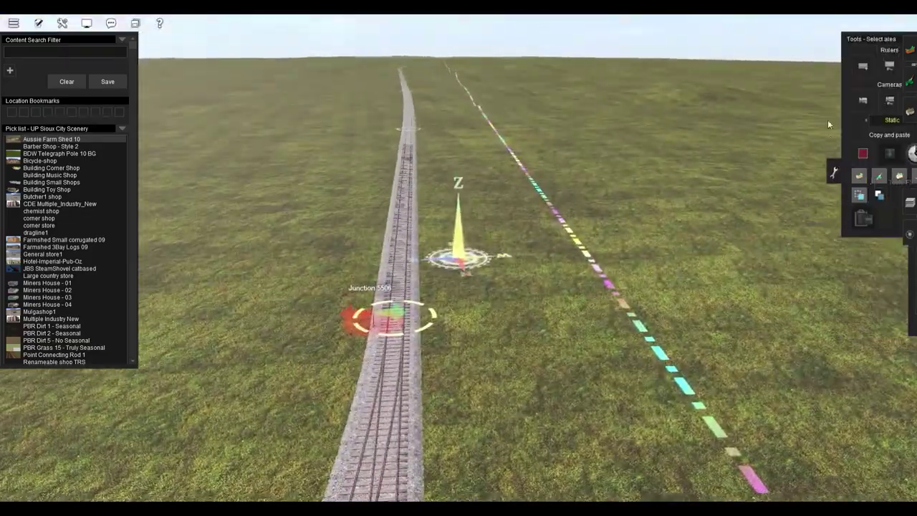
right_click(407, 100)
right_click(474, 164)
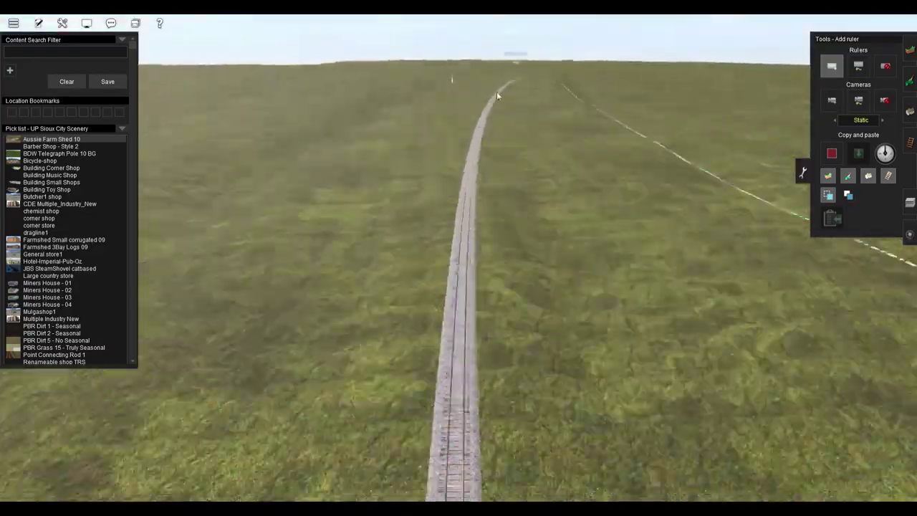
Paint the bare terrain baseboards with the selected green grass texture, starting at the corner of the board
right_drag(498, 95, 456, 91)
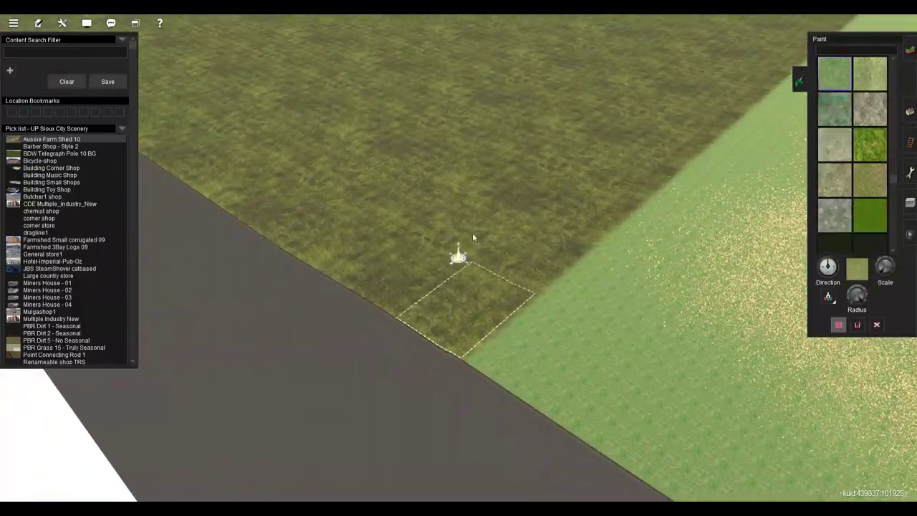
scroll(454, 255, up, 3)
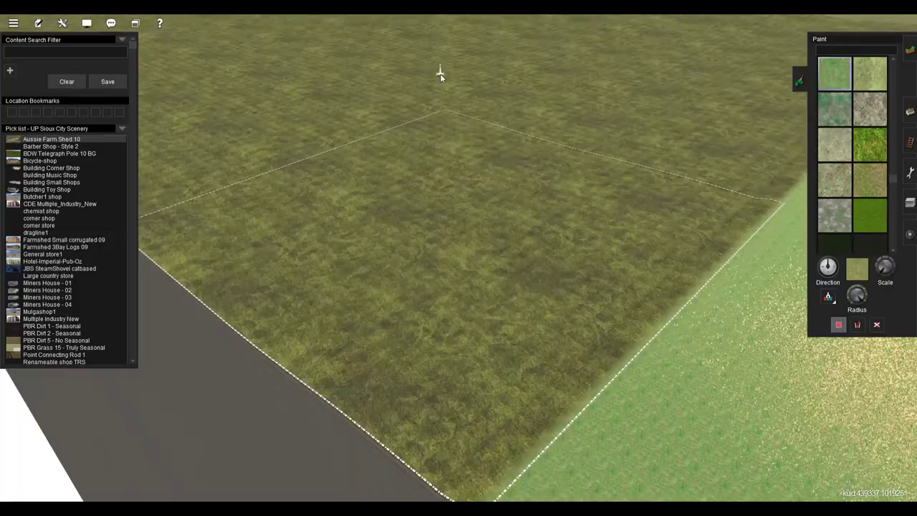
right_drag(441, 77, 455, 154)
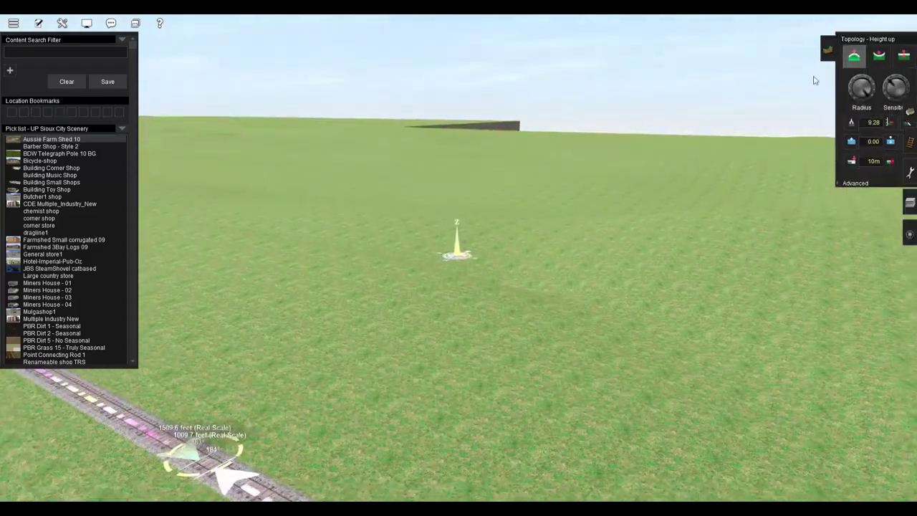
Set a lower brush sensitivity and reshape the painted terrain beside the track with Height down and Height up
right_drag(523, 250, 422, 146)
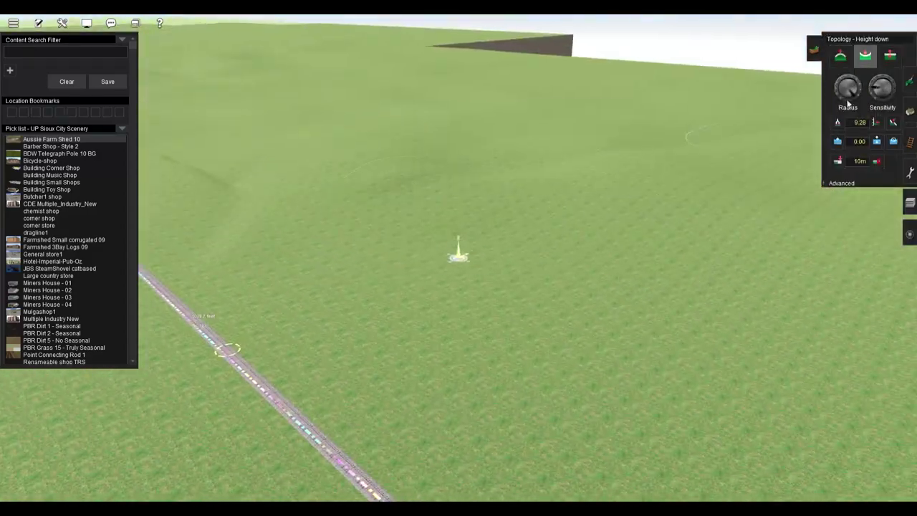
drag(875, 87, 875, 91)
click(841, 57)
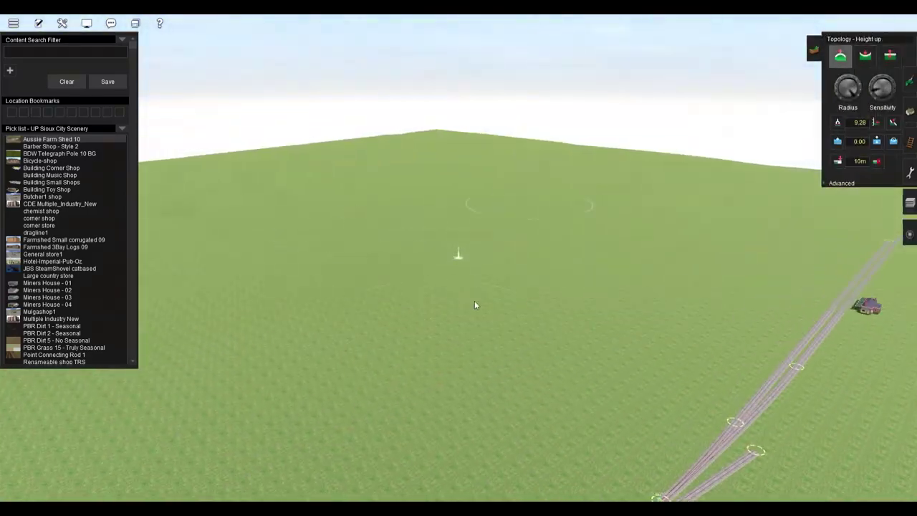
mouse_move(353, 207)
right_down()
mouse_move(451, 329)
mouse_move(452, 203)
mouse_move(281, 187)
right_up()
right_drag(677, 200, 540, 256)
Edit the properties of the station building beside the double track
scroll(540, 256, up, 10)
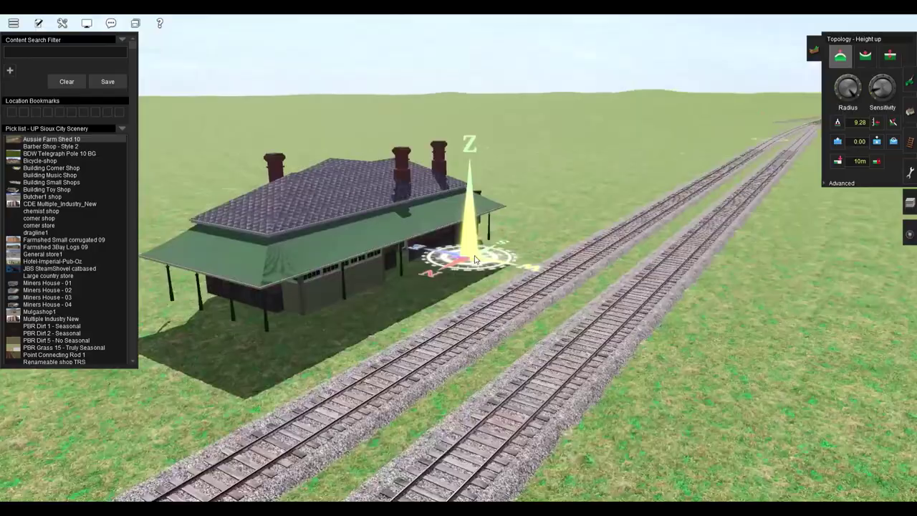
mouse_move(459, 247)
right_down()
mouse_move(342, 203)
mouse_move(459, 247)
right_up()
key(F3)
click(342, 204)
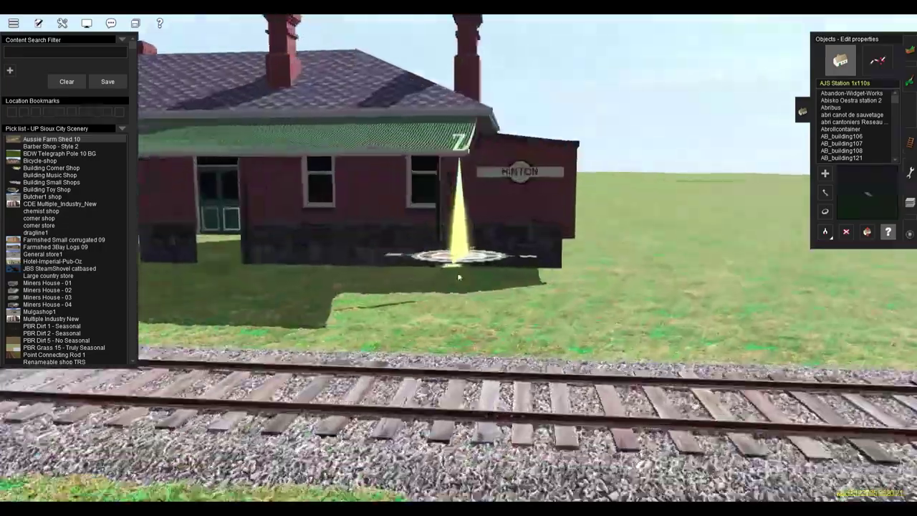
Return to the single-track section near the start of the line and apply a vertex height of 8.48
scroll(459, 247, down, 8)
right_click(497, 146)
right_drag(464, 120, 467, 188)
right_click(459, 181)
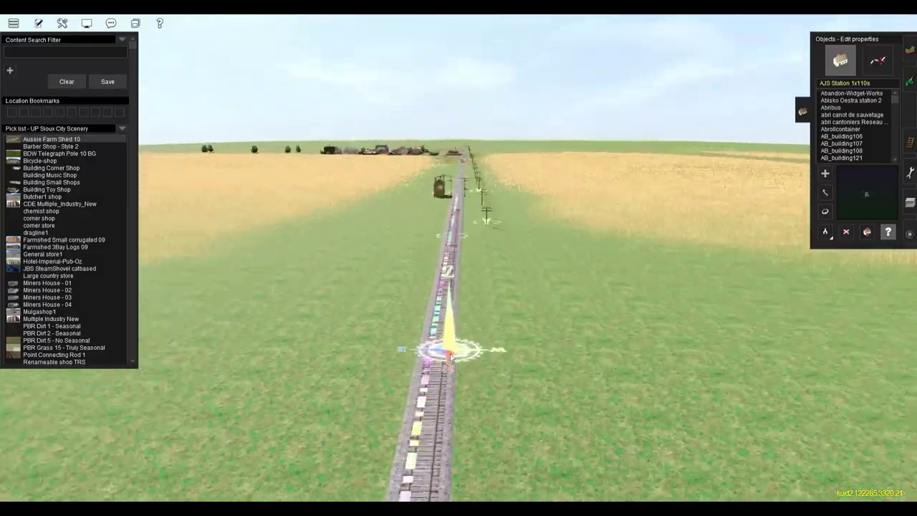
right_click(454, 228)
right_drag(455, 179, 465, 226)
key(F4)
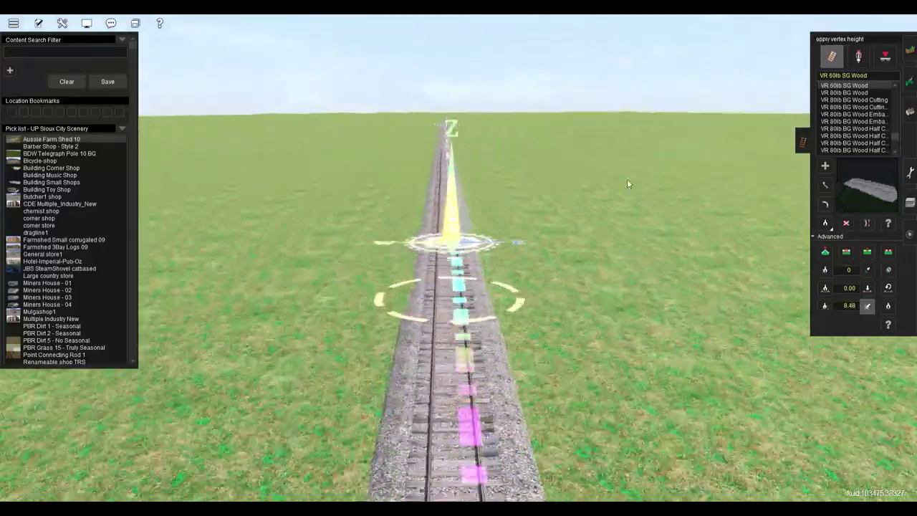
Set a small radius for the Height up brush and work on the ground around the track at the ruler
key(F2)
right_drag(462, 260, 456, 208)
key(Up)
key(u)
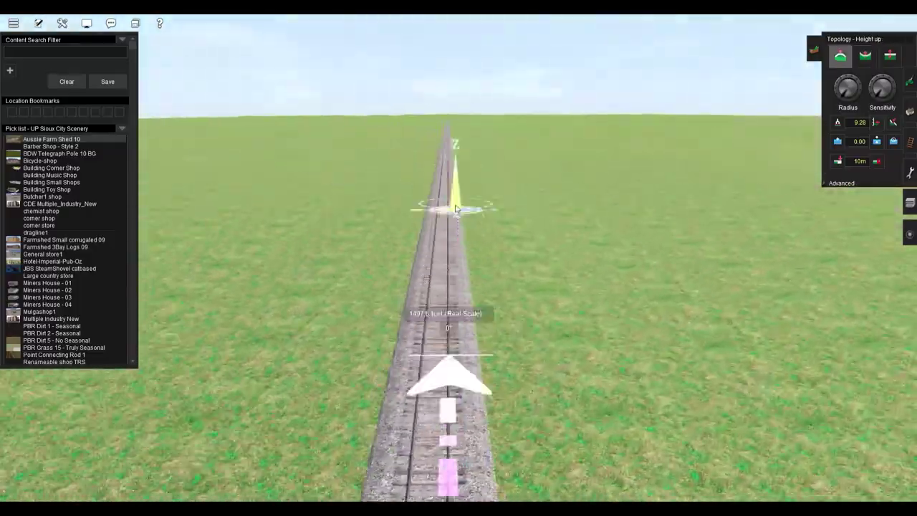
Read the vertex heights at successive points of the single track and apply adjusted values, including 10.64
key(F5)
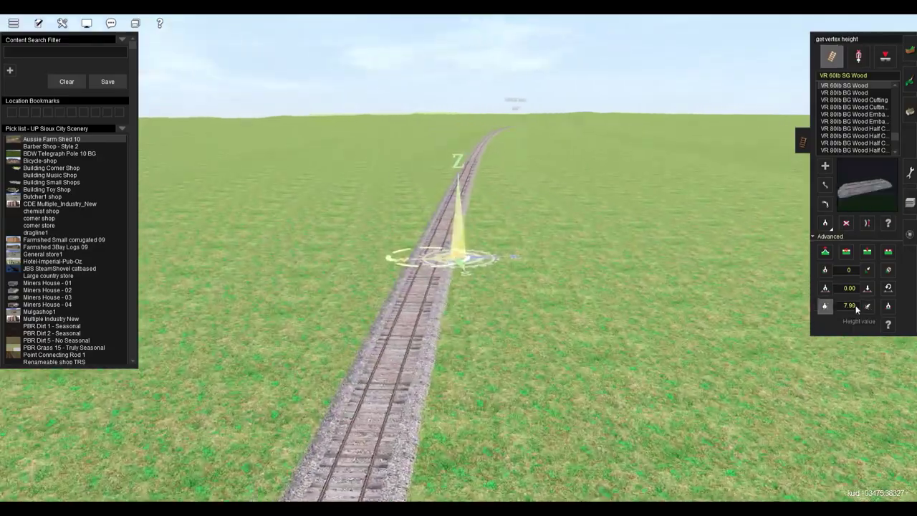
click(868, 306)
click(430, 259)
click(826, 306)
click(475, 308)
click(854, 308)
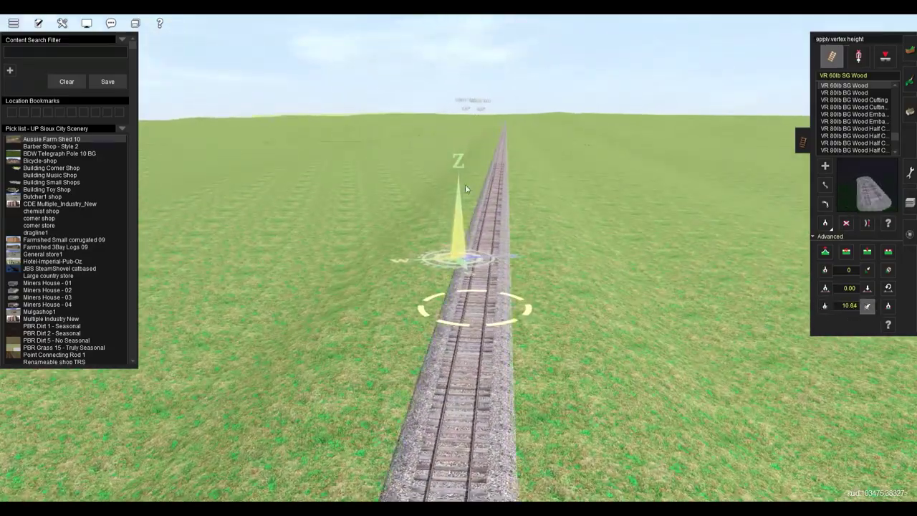
key(Up)
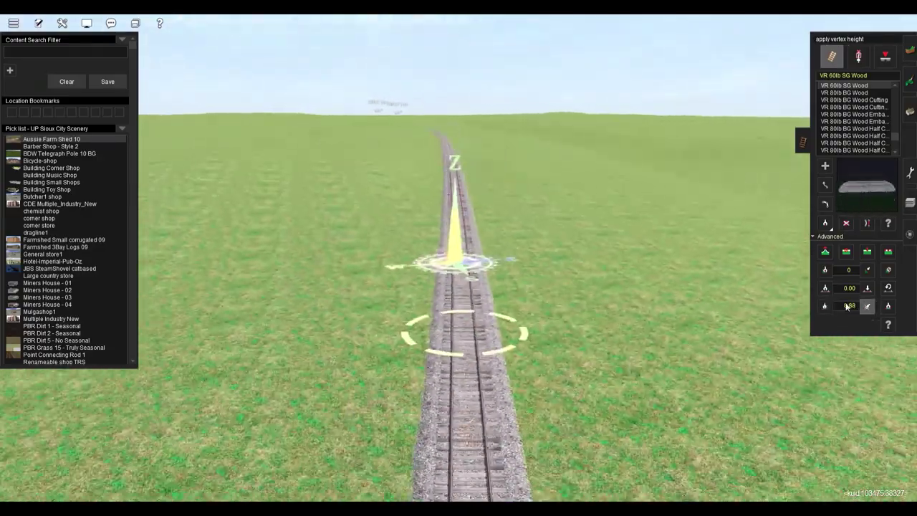
Continue grading the following track points from their read heights, applying a vertex height of 11.62
click(867, 306)
click(473, 323)
key(Up)
click(825, 306)
click(502, 292)
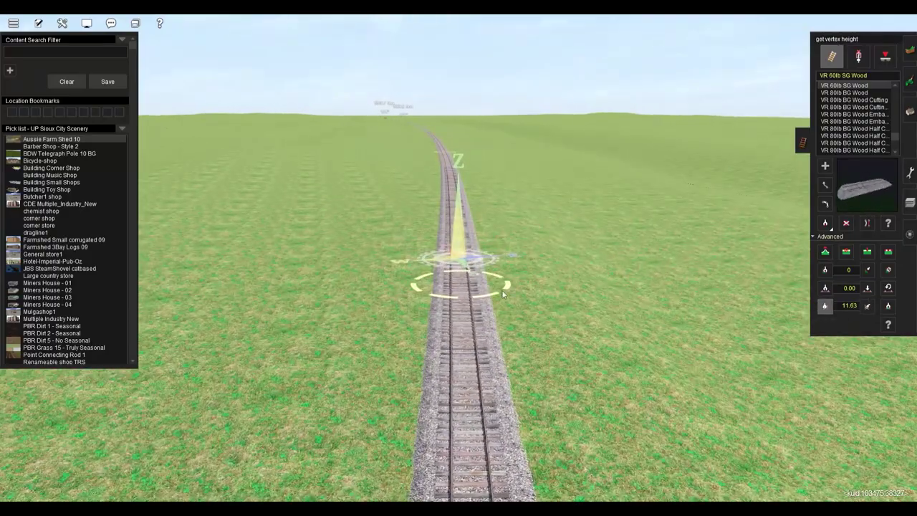
click(867, 306)
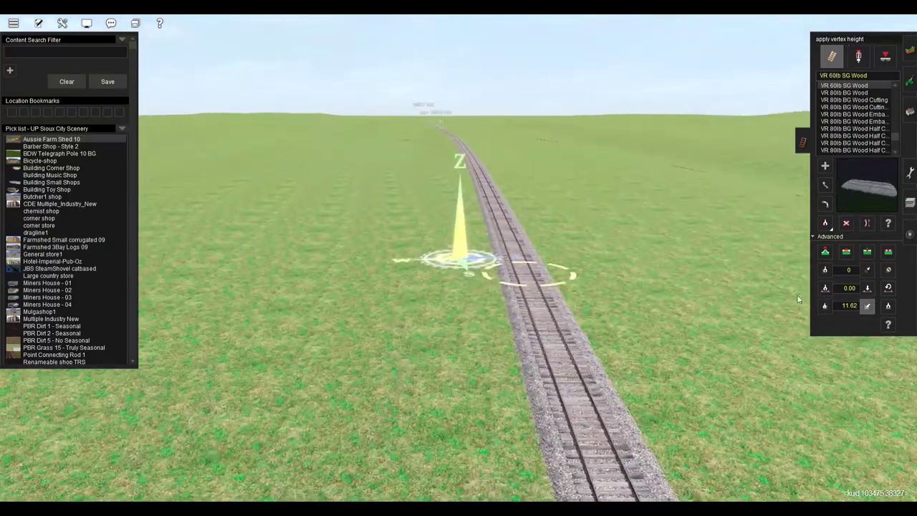
click(868, 306)
click(527, 274)
Read the height of the following track point and apply a vertex height of 12.50
click(825, 306)
click(473, 275)
click(854, 307)
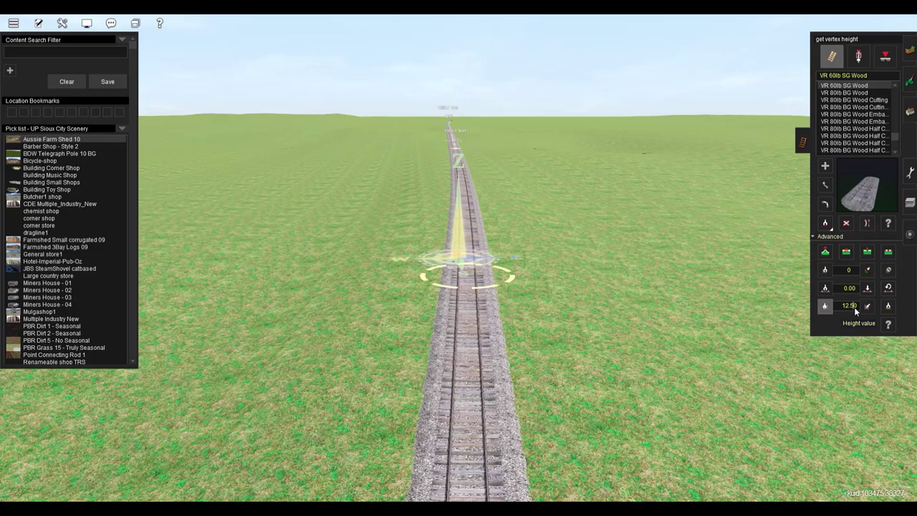
text(12.50)
click(868, 306)
right_click(456, 186)
click(455, 285)
Get the vertex height of the point before the ruler and apply 13.17 there
click(826, 306)
click(454, 284)
click(855, 306)
text(13.17)
click(868, 306)
right_click(455, 189)
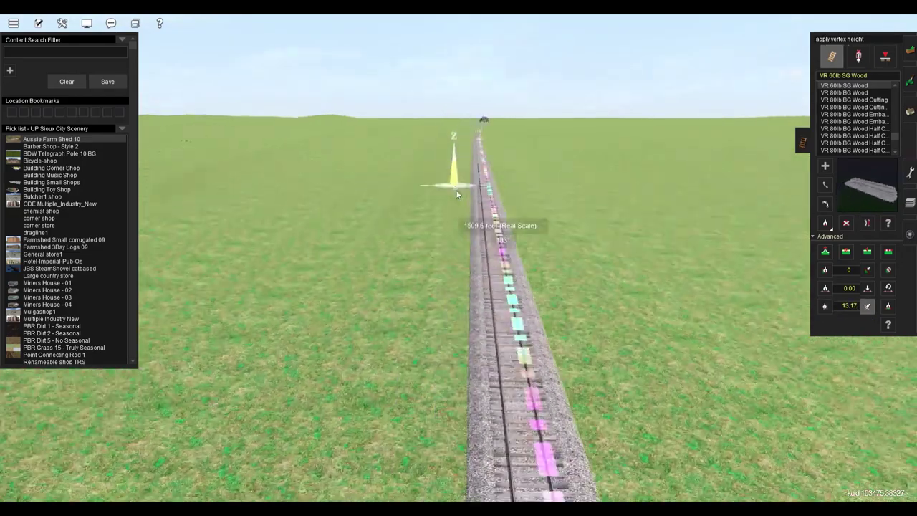
click(502, 233)
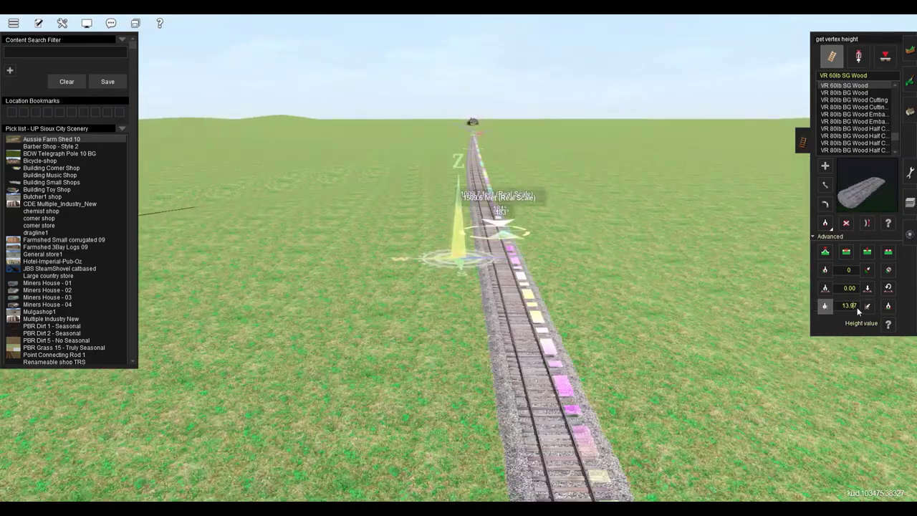
Adjust the vertex heights of the track points beside the ruler, applying 13.20 to the one nearer the junction
click(868, 306)
click(496, 231)
right_click(476, 161)
click(826, 306)
click(465, 346)
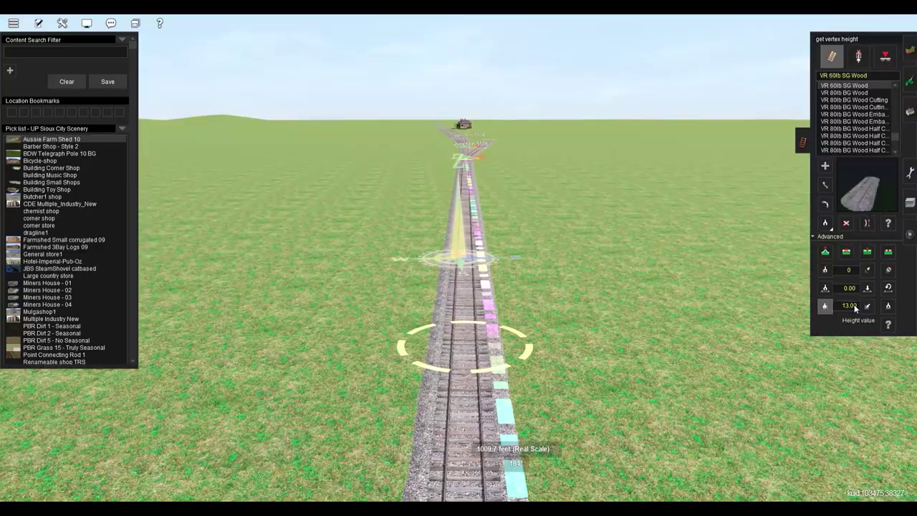
click(457, 346)
Choose the Straighten track tool and go to the junction at the start of the siding
right_click(467, 171)
click(868, 223)
right_click(473, 189)
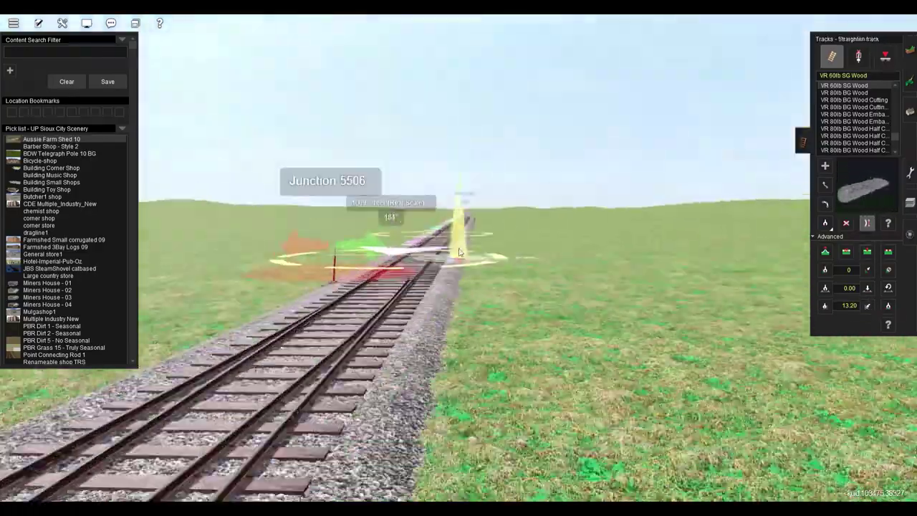
right_drag(460, 253, 399, 285)
Show the advanced Topology options with the wildgrass 2 TurfFX layer and set a larger radius for the Height up brush
click(910, 50)
click(849, 186)
right_click(400, 285)
scroll(361, 133, down, 10)
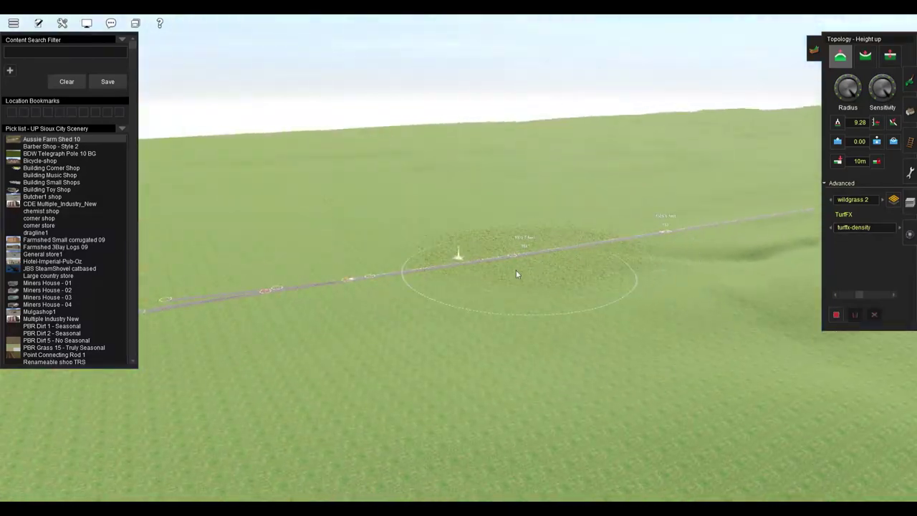
right_drag(516, 273, 499, 246)
right_click(443, 266)
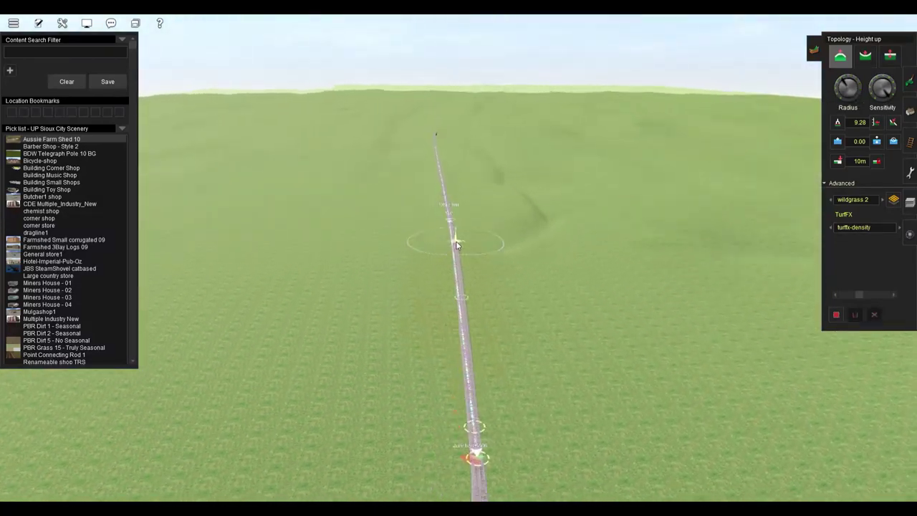
click(855, 100)
Paint wildgrass 2 in broad patches over the terrain along both sides of the track with the Height up brush
right_drag(531, 251, 380, 186)
right_drag(533, 473, 512, 127)
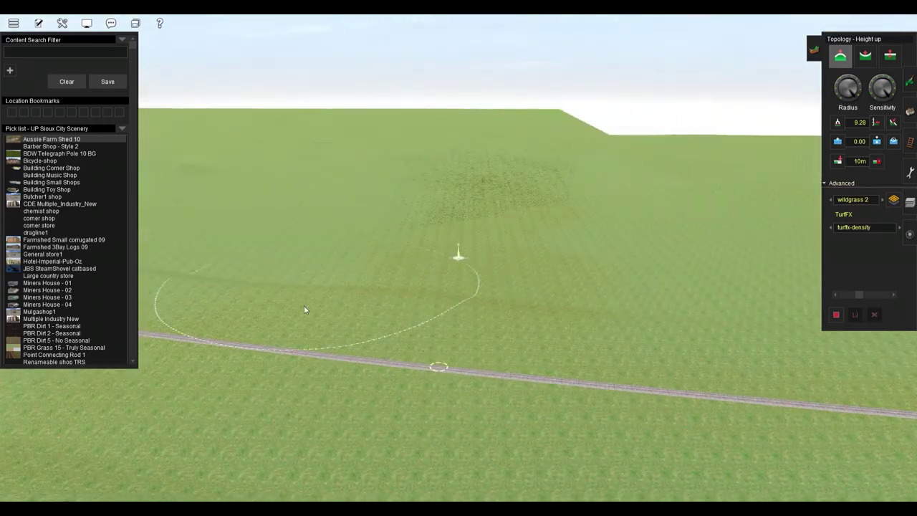
right_drag(252, 246, 273, 122)
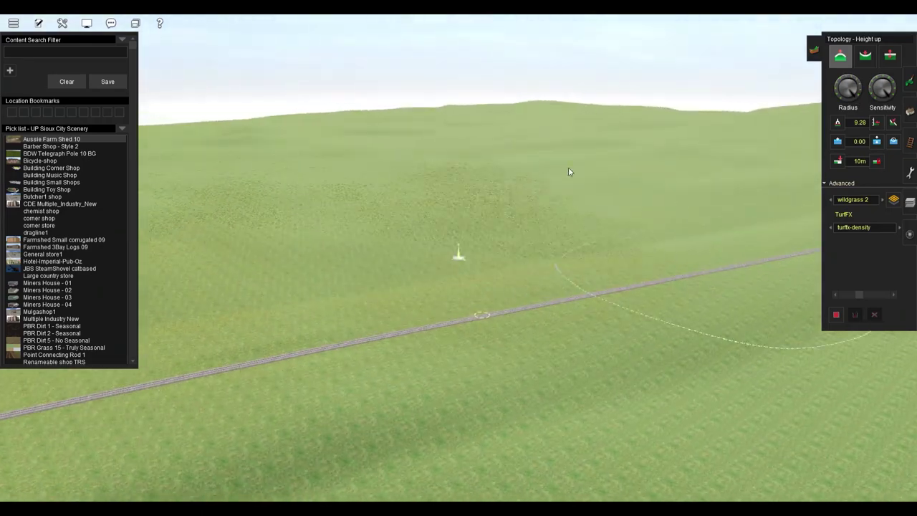
mouse_move(569, 172)
right_down()
mouse_move(475, 246)
mouse_move(502, 233)
right_up()
right_drag(572, 123, 209, 252)
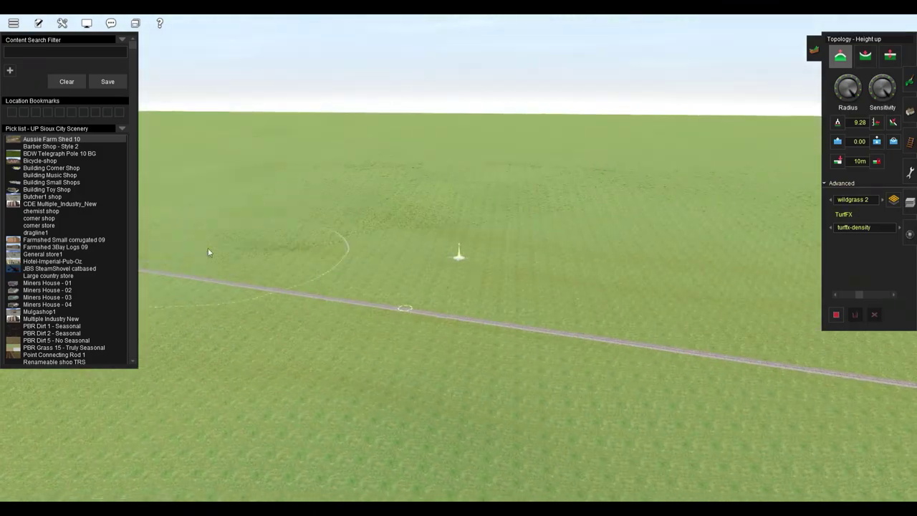
right_drag(452, 263, 263, 125)
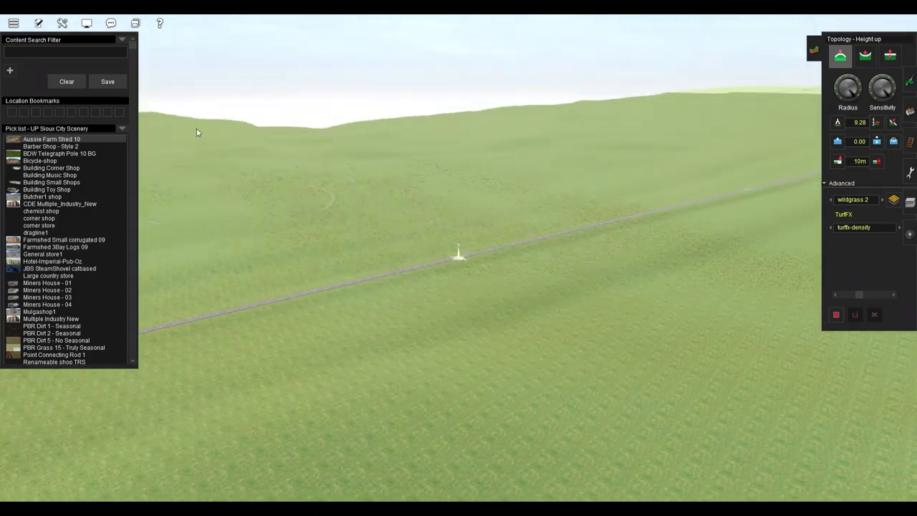
right_drag(328, 128, 480, 255)
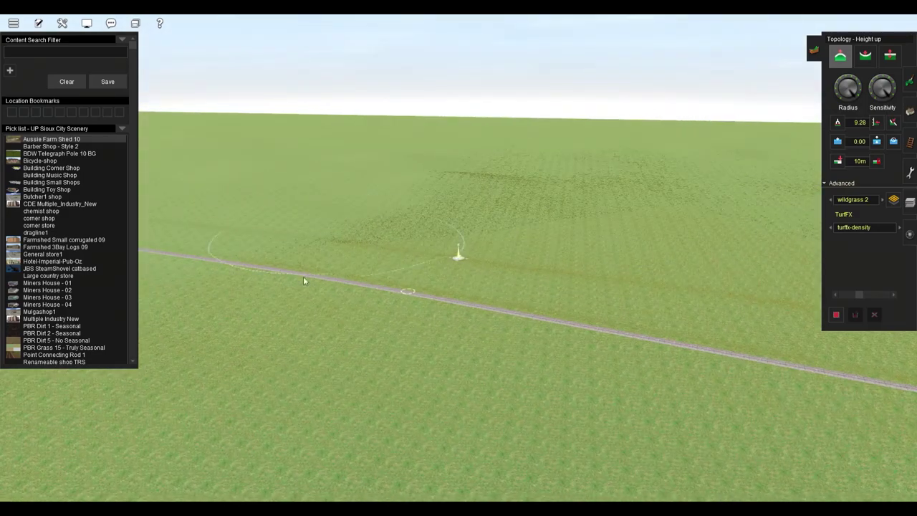
right_drag(304, 281, 435, 271)
right_drag(326, 139, 443, 106)
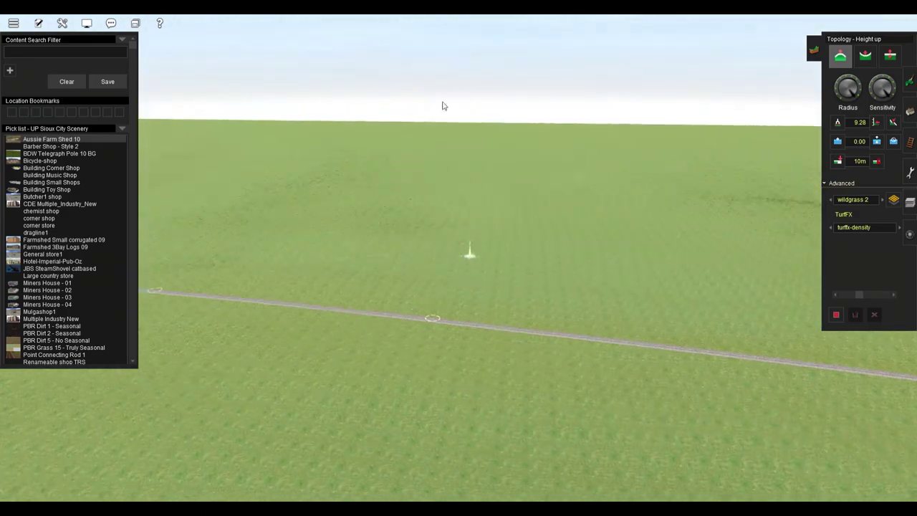
right_drag(763, 268, 419, 272)
right_drag(483, 195, 341, 221)
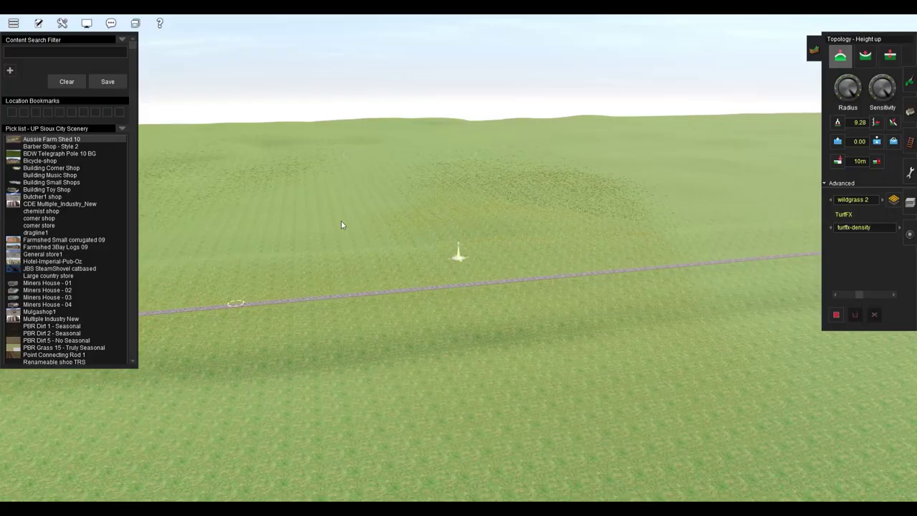
right_drag(746, 333, 394, 249)
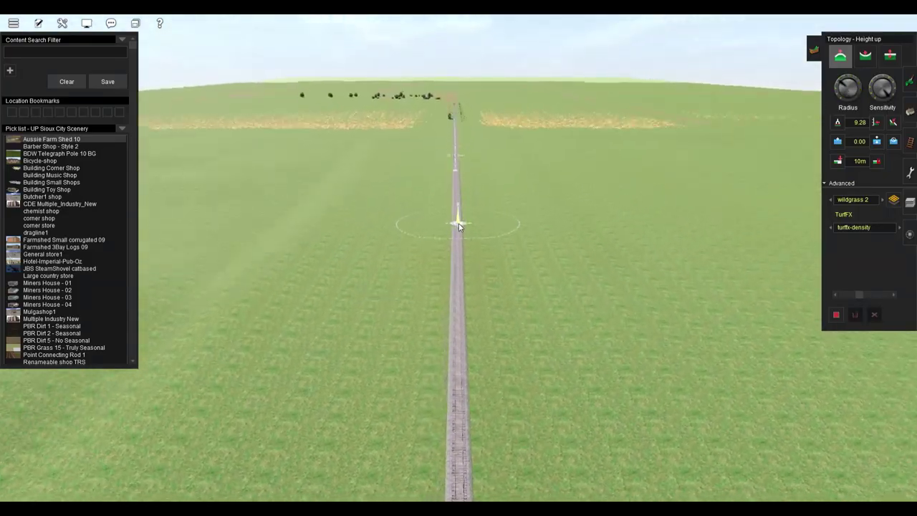
Review the line from the town back to the ruler and reduce the Height up brush radius
scroll(459, 226, up, 10)
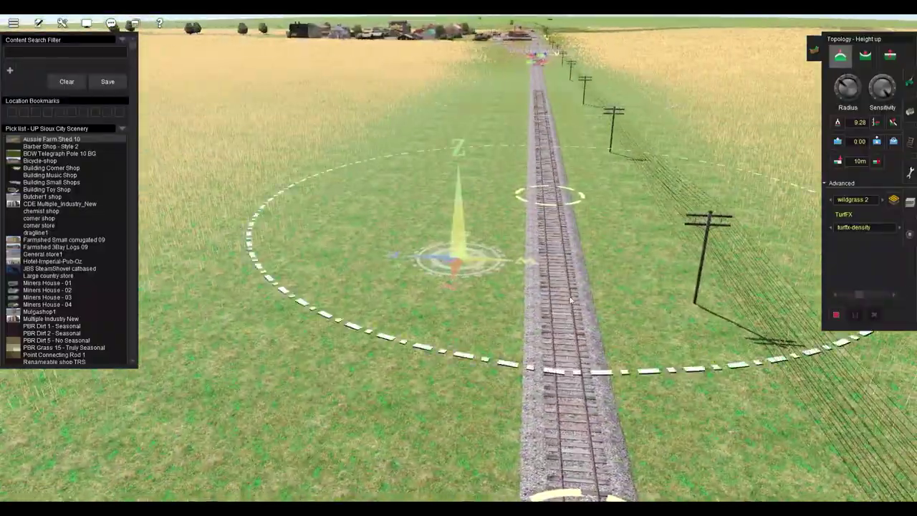
right_drag(753, 308, 307, 144)
right_click(466, 237)
right_click(461, 146)
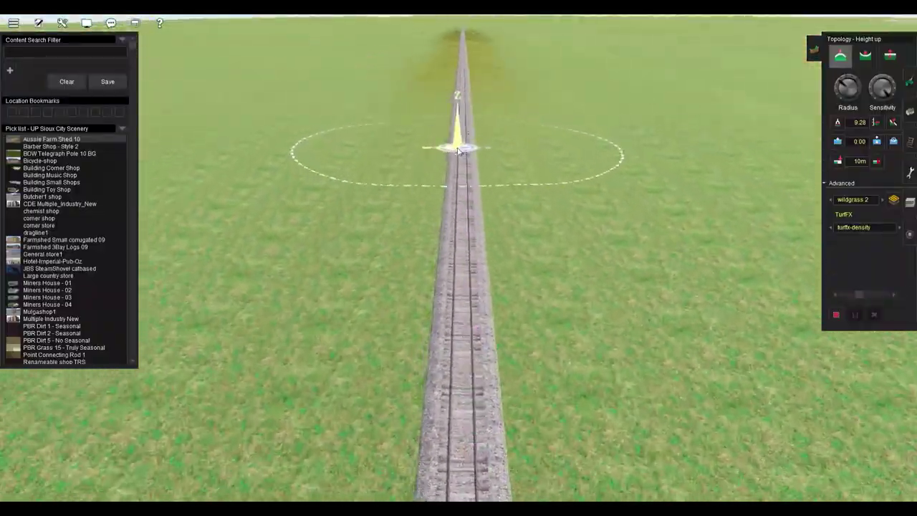
mouse_move(459, 151)
right_down()
mouse_move(470, 146)
mouse_move(459, 144)
mouse_move(461, 166)
right_up()
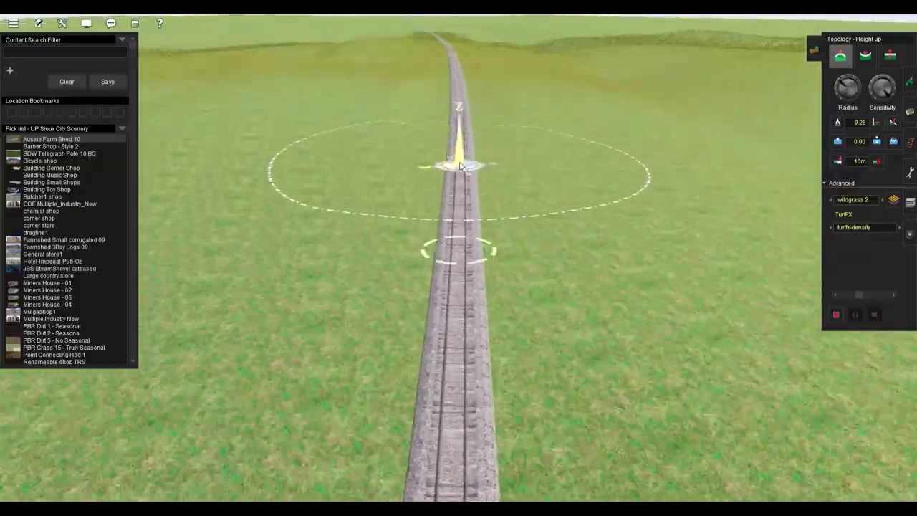
mouse_move(461, 165)
mouse_down()
mouse_move(445, 143)
mouse_move(455, 156)
mouse_up()
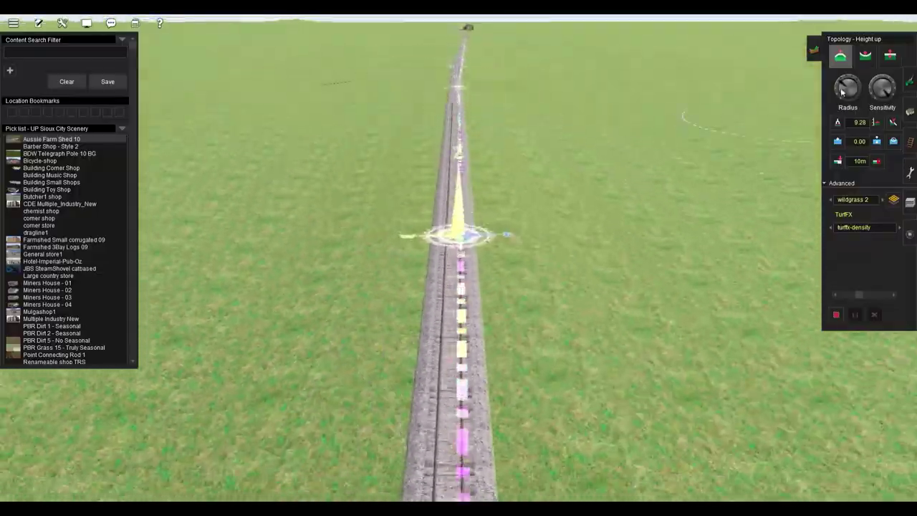
drag(843, 92, 838, 90)
Use the Barley TurfFX layer with Height up on the ground beside the track, enlarging the brush radius
mouse_move(462, 195)
right_down()
mouse_move(469, 184)
mouse_move(492, 278)
mouse_move(441, 200)
mouse_move(460, 181)
mouse_move(436, 262)
right_up()
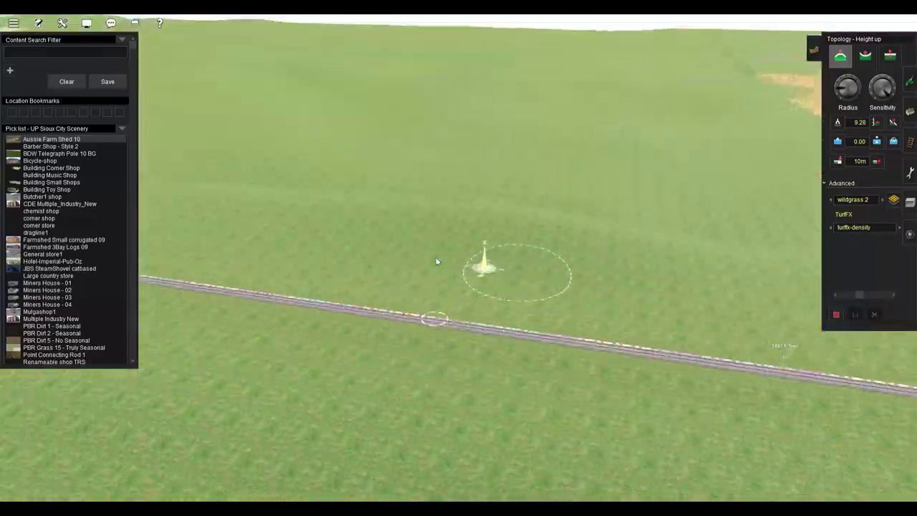
mouse_move(549, 308)
right_down()
mouse_move(554, 302)
mouse_move(498, 250)
mouse_move(454, 254)
mouse_move(422, 240)
mouse_move(611, 299)
mouse_move(537, 359)
mouse_move(546, 258)
mouse_move(485, 266)
mouse_move(362, 188)
mouse_move(438, 219)
right_up()
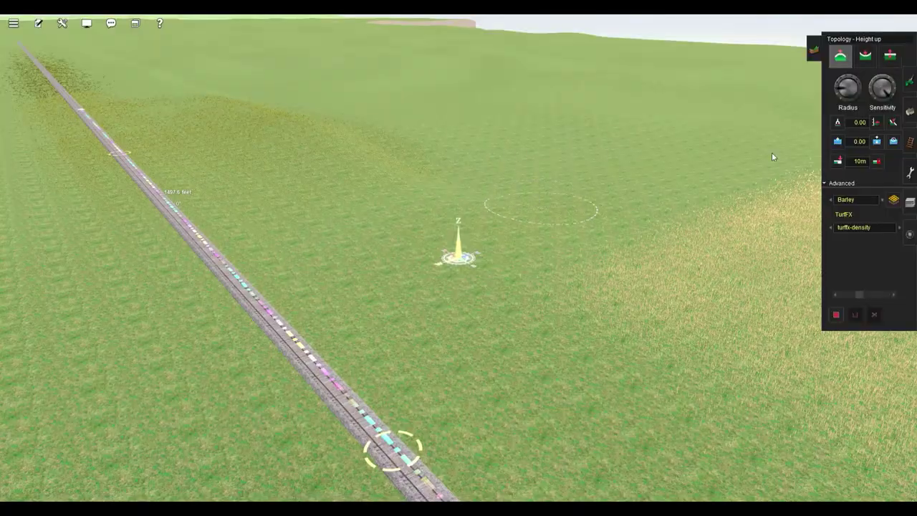
mouse_move(774, 157)
right_down()
mouse_move(436, 269)
mouse_move(448, 308)
mouse_move(593, 312)
right_up()
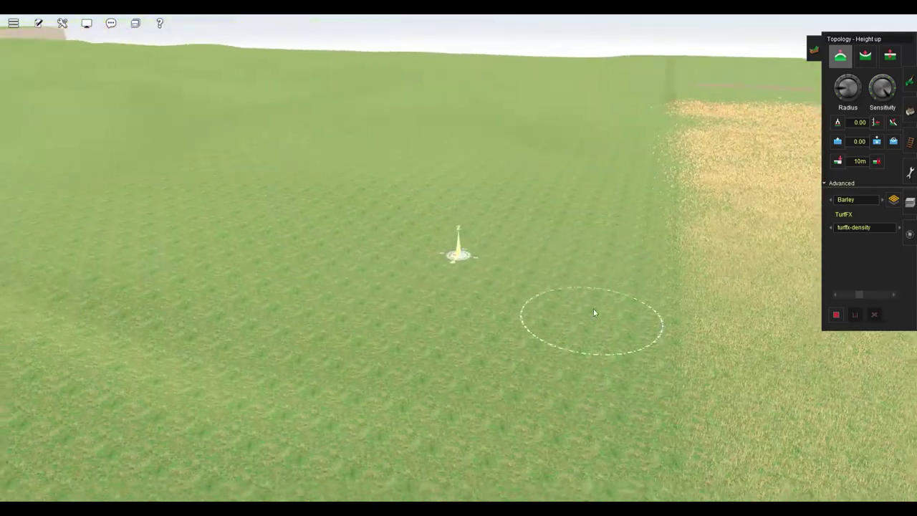
right_drag(642, 112, 410, 147)
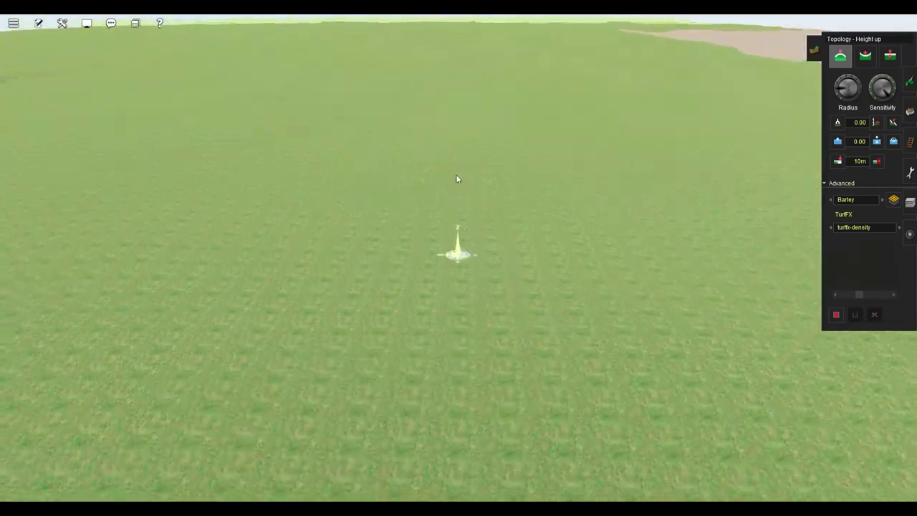
mouse_move(457, 180)
right_down()
mouse_move(478, 181)
mouse_move(546, 246)
right_up()
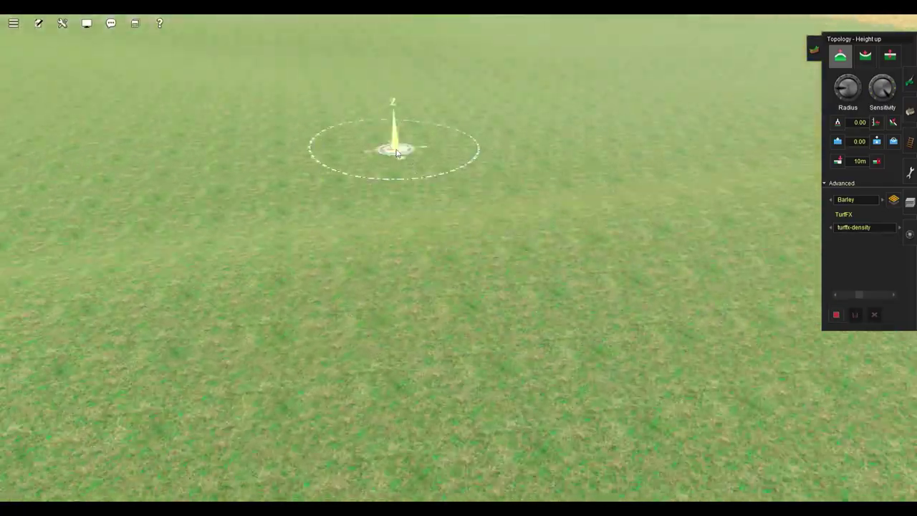
mouse_move(398, 153)
right_down()
mouse_move(526, 155)
mouse_move(608, 199)
mouse_move(527, 228)
mouse_move(495, 144)
mouse_move(627, 243)
mouse_move(573, 195)
mouse_move(659, 168)
right_up()
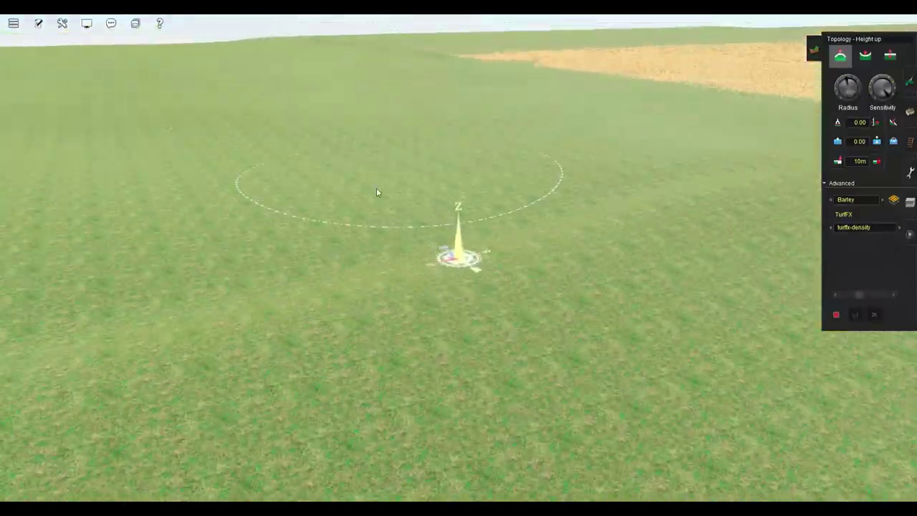
mouse_move(376, 192)
right_down()
mouse_move(600, 203)
mouse_move(301, 153)
mouse_move(493, 132)
mouse_move(478, 293)
mouse_move(453, 331)
mouse_move(316, 255)
mouse_move(495, 241)
mouse_move(454, 252)
right_up()
Switch to the Ground layer and level terrain beside the track with the Plateau tool, using heights of 11.84 and 9.68
click(831, 201)
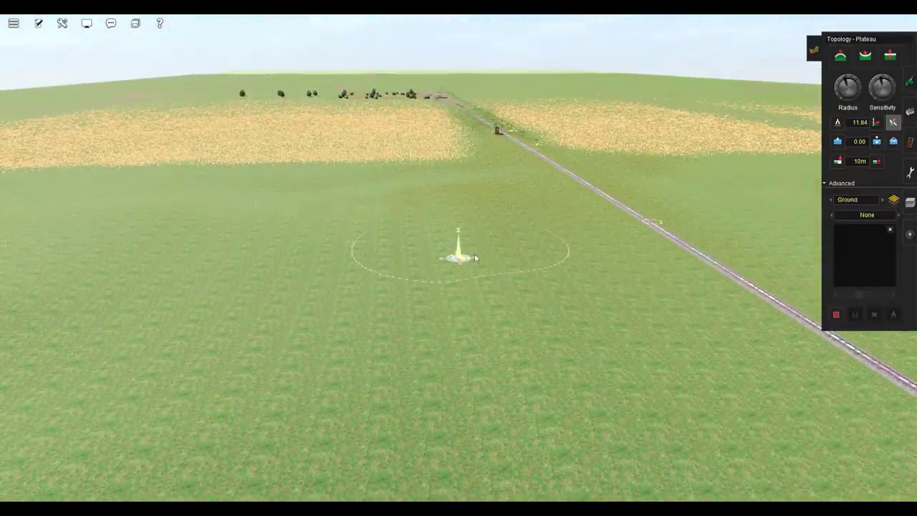
mouse_move(475, 258)
right_down()
mouse_move(597, 299)
mouse_move(420, 262)
mouse_move(397, 248)
mouse_move(590, 303)
mouse_move(461, 292)
mouse_move(502, 289)
mouse_move(494, 276)
mouse_move(399, 265)
mouse_move(596, 335)
mouse_move(551, 301)
mouse_move(409, 337)
right_up()
scroll(346, 351, down, 5)
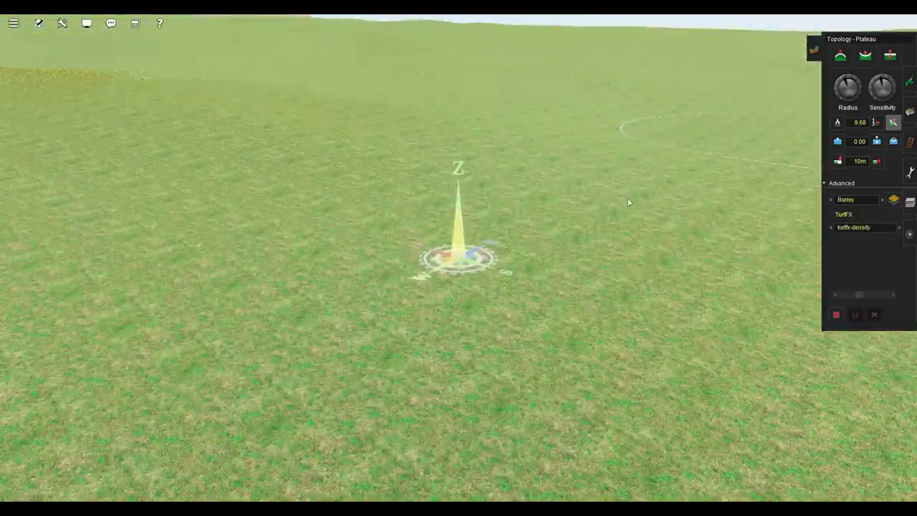
right_drag(440, 213, 383, 135)
right_drag(605, 285, 602, 227)
scroll(418, 241, up, 5)
scroll(382, 235, down, 5)
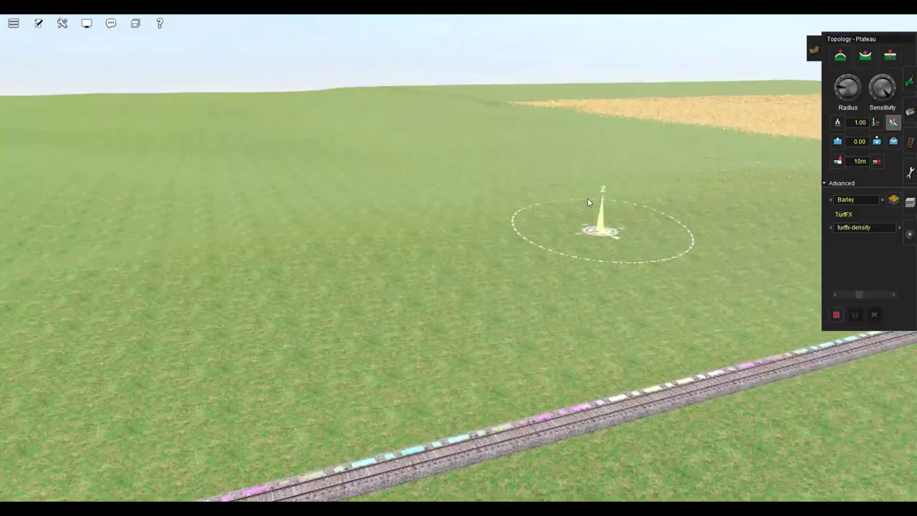
Select the wheat TurfFX layer and start a wheat field beside the track with the Height up brush
click(831, 200)
click(832, 200)
mouse_move(459, 258)
right_down()
mouse_move(343, 337)
mouse_move(484, 249)
mouse_move(470, 257)
right_up()
scroll(471, 256, down, 4)
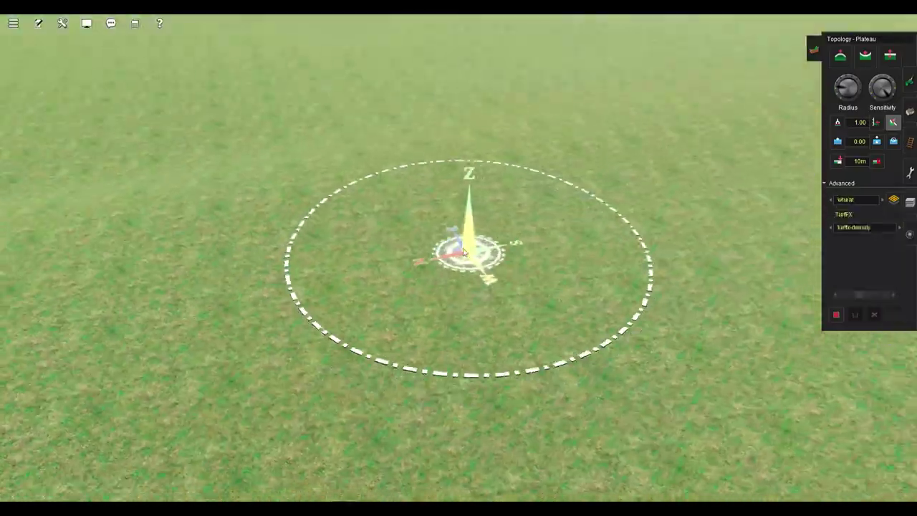
drag(278, 272, 459, 259)
right_drag(459, 259, 507, 250)
scroll(466, 261, up, 3)
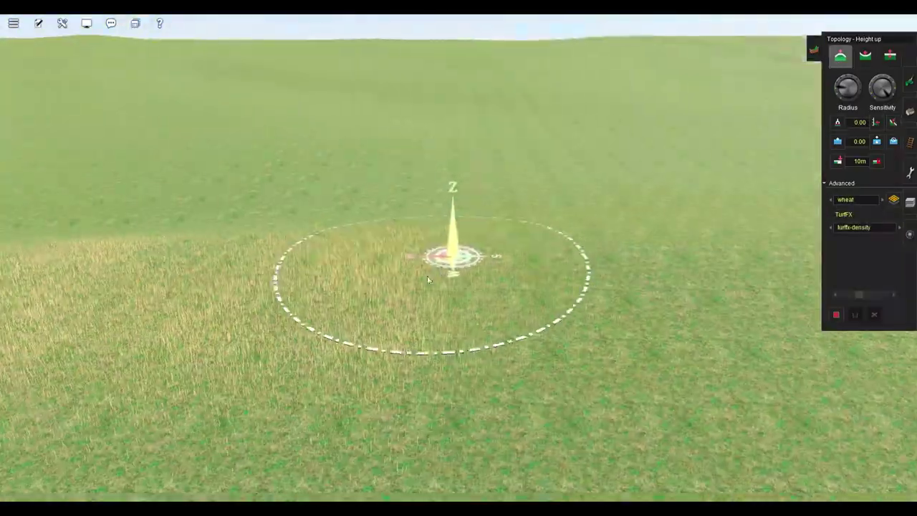
Extend the wheat across the large field alongside the line with Height up, filling the bare patch inside it
mouse_move(427, 280)
right_down()
mouse_move(479, 385)
mouse_move(452, 287)
mouse_move(199, 110)
mouse_move(722, 446)
mouse_move(531, 220)
right_up()
mouse_move(458, 158)
right_down()
mouse_move(335, 133)
mouse_move(336, 88)
mouse_move(582, 181)
right_up()
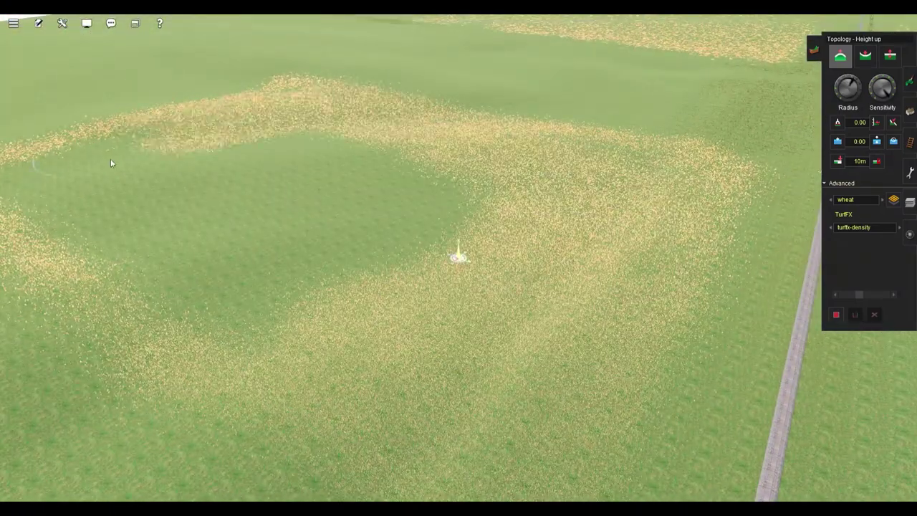
drag(111, 163, 277, 150)
scroll(497, 341, up, 5)
mouse_move(496, 340)
right_down()
mouse_move(502, 215)
mouse_move(545, 172)
right_up()
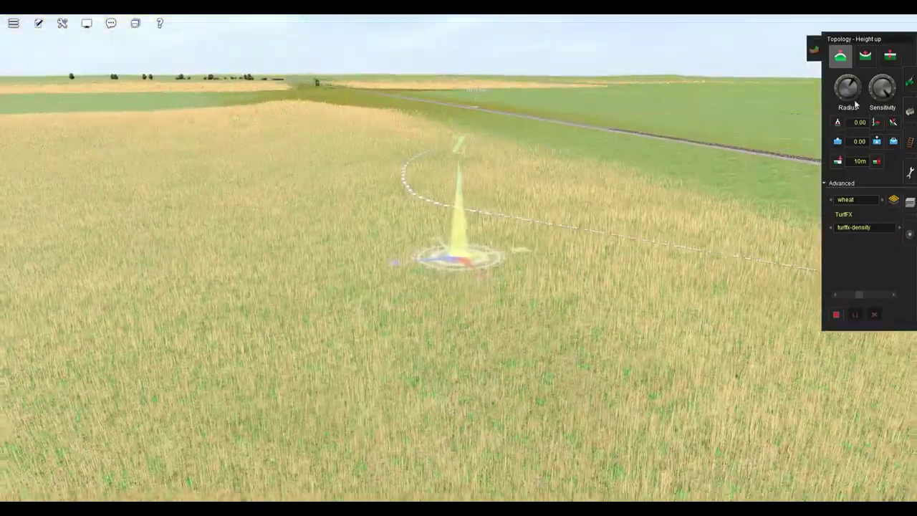
Adjust the brush sensitivity and radius and level the Ground layer by the wheat field with Plateau, using heights of 9.21 and 11.26
drag(883, 88, 883, 79)
scroll(458, 179, down, 4)
right_drag(401, 143, 366, 206)
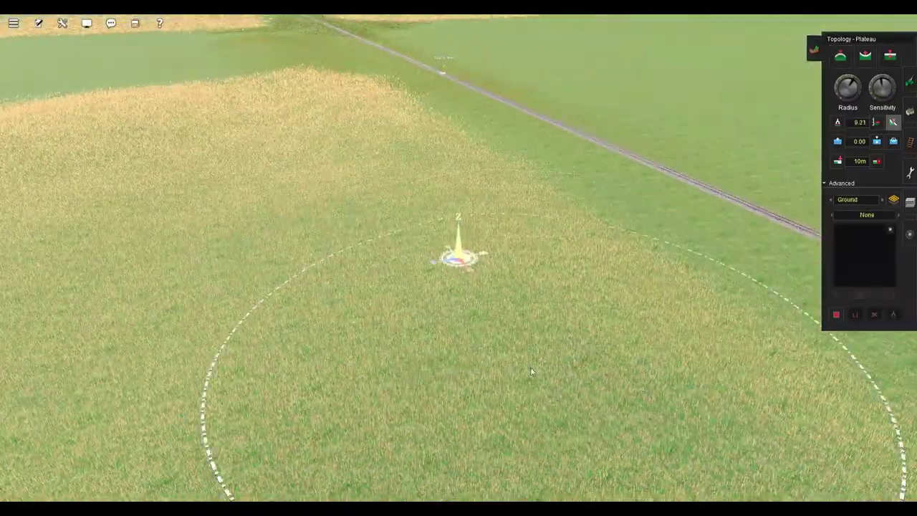
mouse_move(532, 371)
right_down()
mouse_move(526, 301)
mouse_move(458, 337)
mouse_move(287, 287)
mouse_move(351, 299)
mouse_move(342, 296)
mouse_move(362, 215)
mouse_move(445, 305)
mouse_move(459, 358)
right_up()
drag(851, 82, 839, 87)
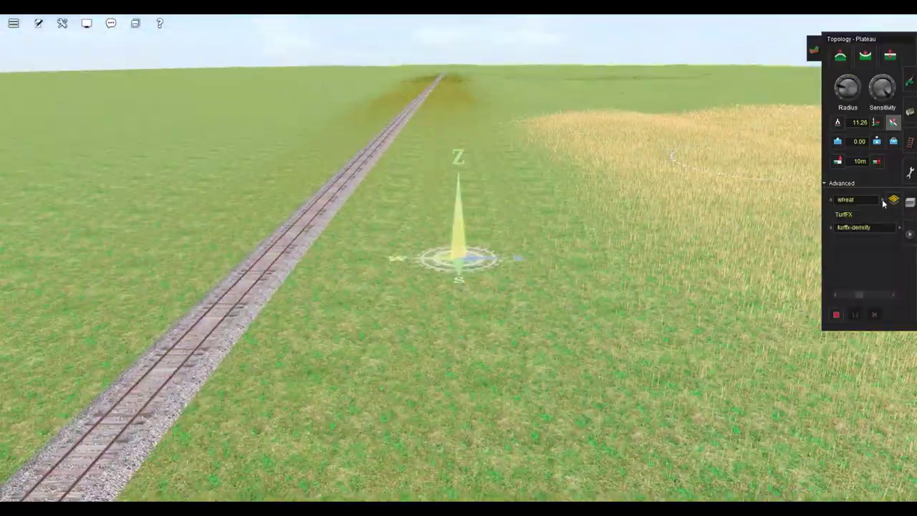
Thin the wheat growing close to the track using a small-radius Height down brush on the wheat layer
mouse_move(595, 191)
right_down()
mouse_move(553, 306)
mouse_move(454, 231)
mouse_move(381, 270)
mouse_move(341, 274)
right_up()
drag(841, 84, 842, 93)
click(866, 56)
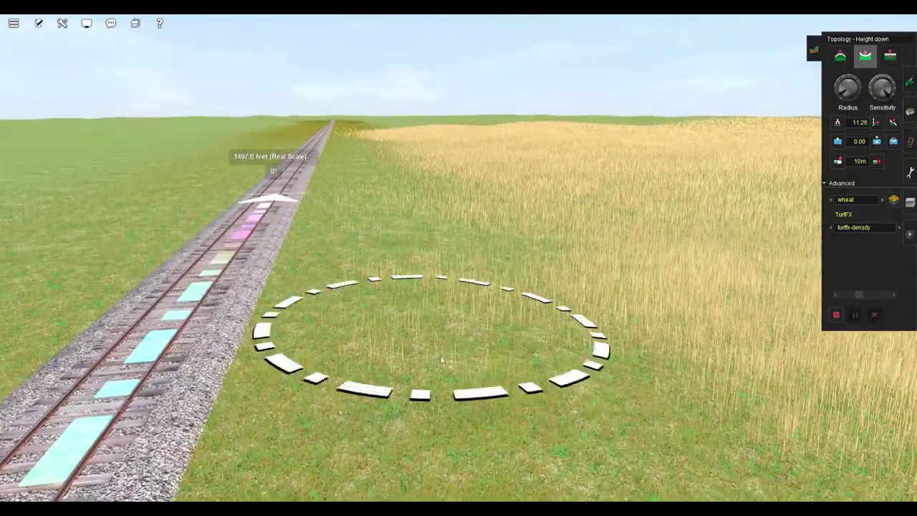
right_drag(408, 206, 457, 254)
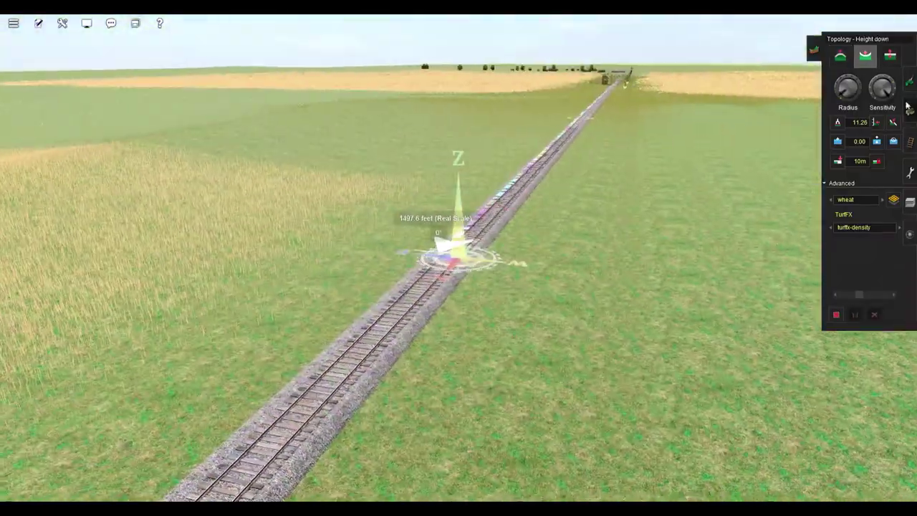
Place a JR Hall semaphore signal on the track at the far end of the ruler and turn it around
click(910, 142)
click(826, 221)
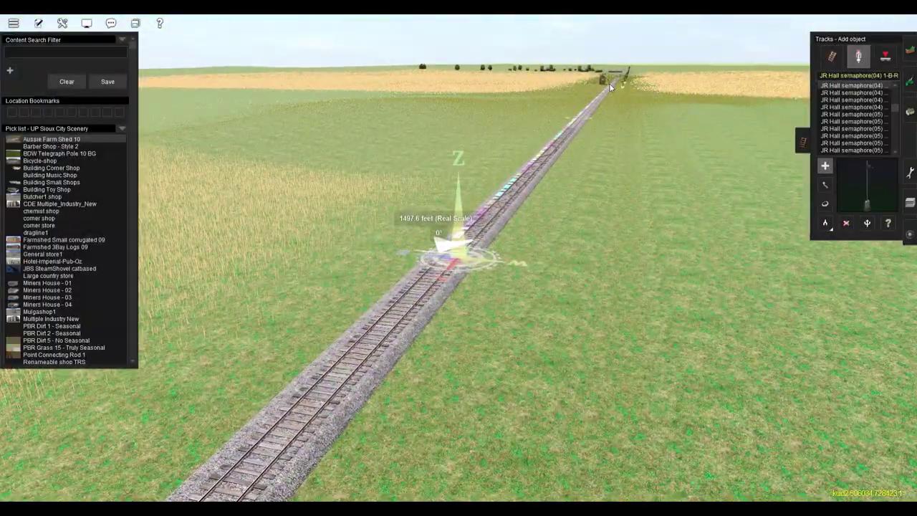
click(450, 261)
click(825, 204)
click(443, 248)
right_drag(443, 248, 466, 267)
Set the new signal's signal number to DIST in its properties
click(889, 223)
click(446, 284)
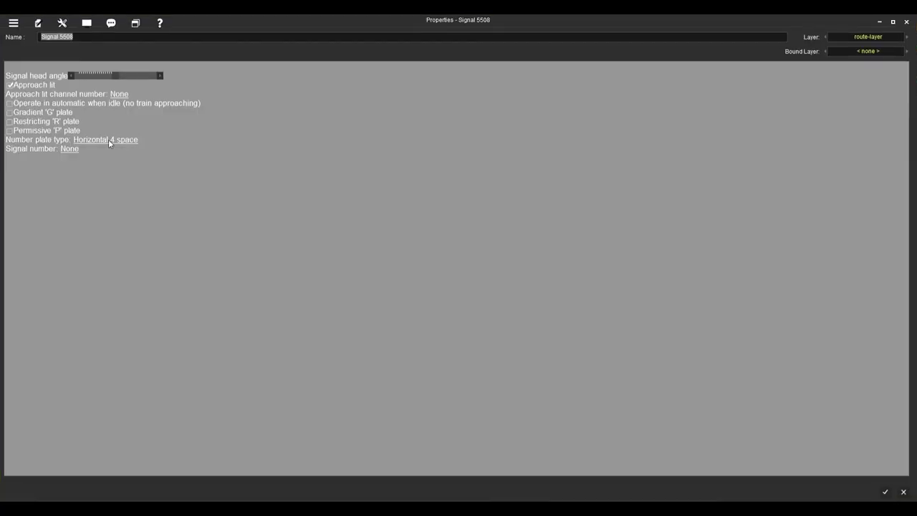
click(74, 149)
text(DIST)
key(Return)
key(Return)
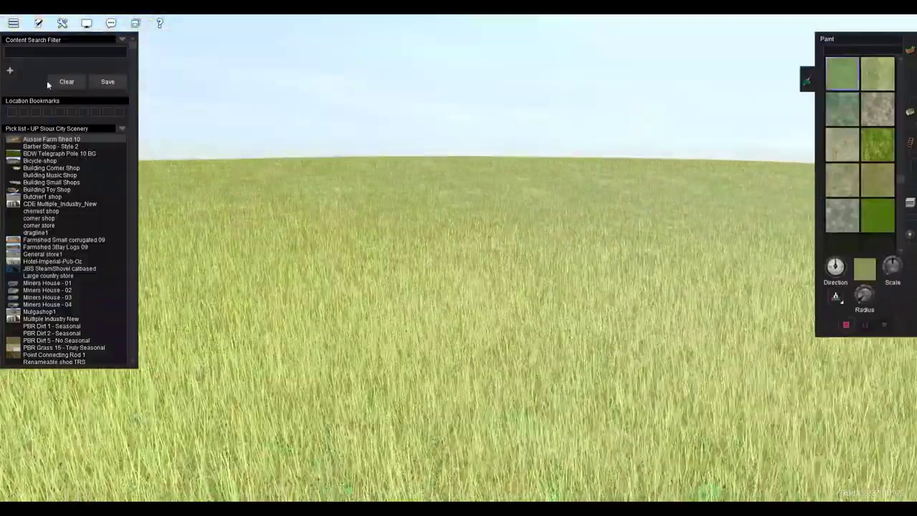
Filter the ground textures by pbr with Packaged False and Payware False, and browse the matching swatches
click(54, 51)
text(pbr)
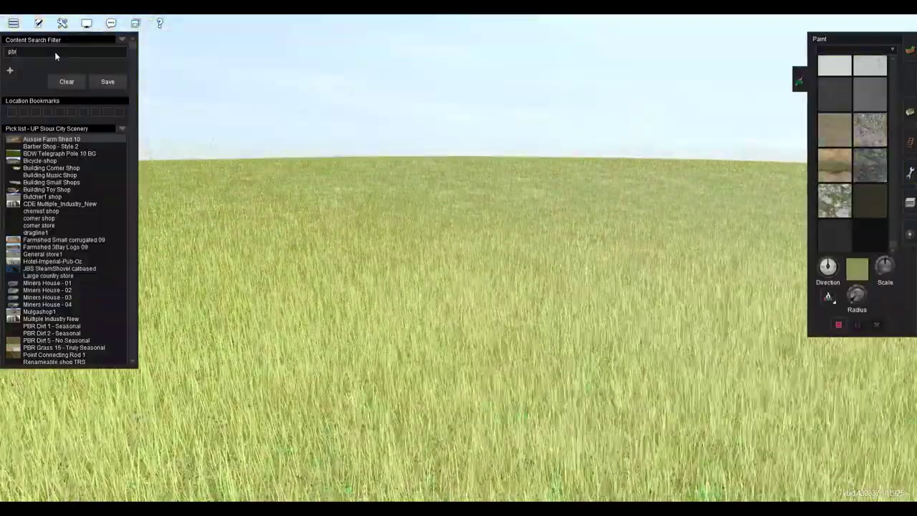
click(40, 84)
click(40, 96)
click(87, 81)
scroll(846, 143, down, 10)
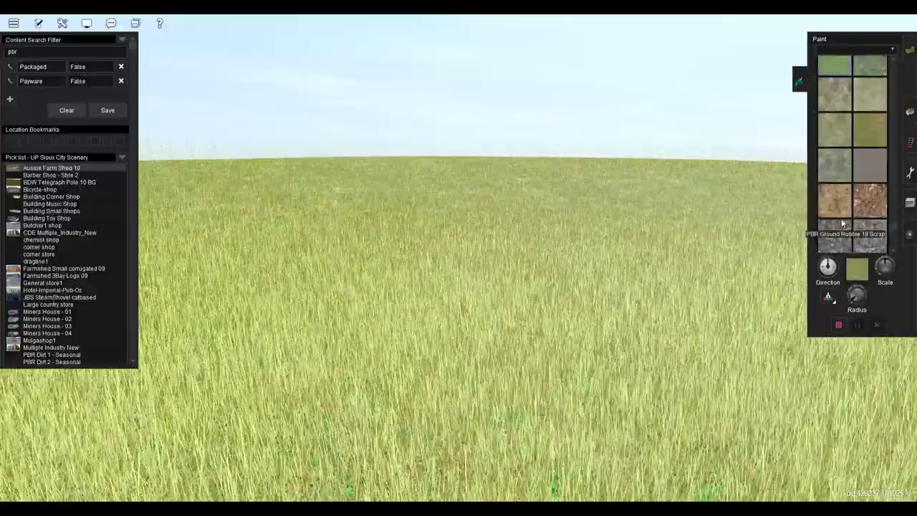
scroll(864, 197, down, 8)
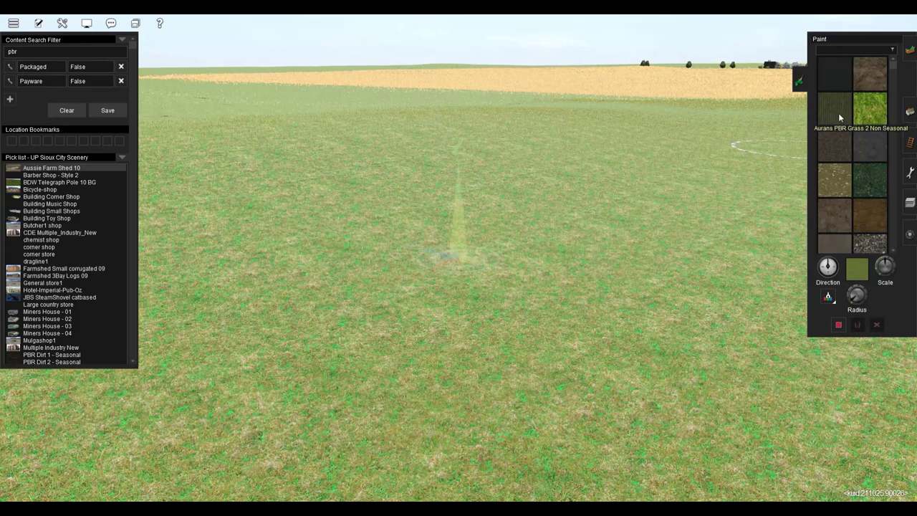
Undo the last ground paint, narrow the texture search to pbr dirt and pick PBR Dirt 5 - Seasonal
key(ctrl+z)
click(835, 180)
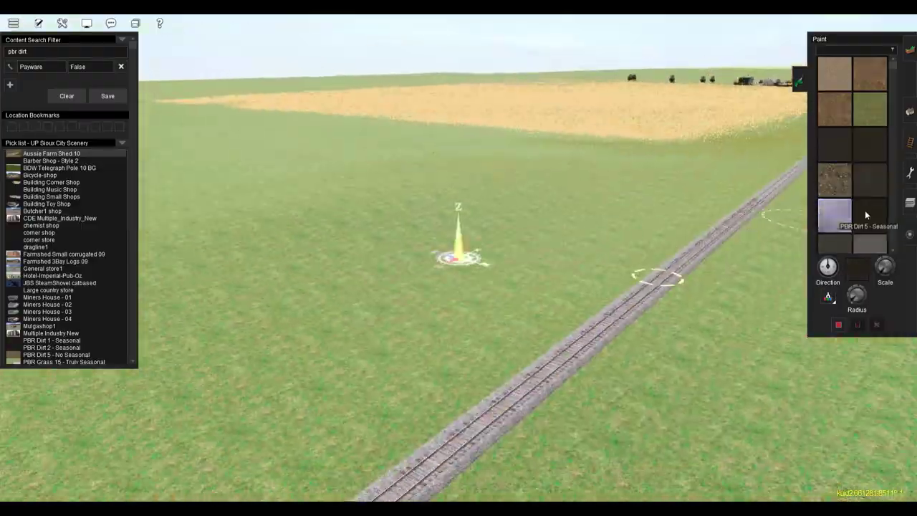
click(866, 212)
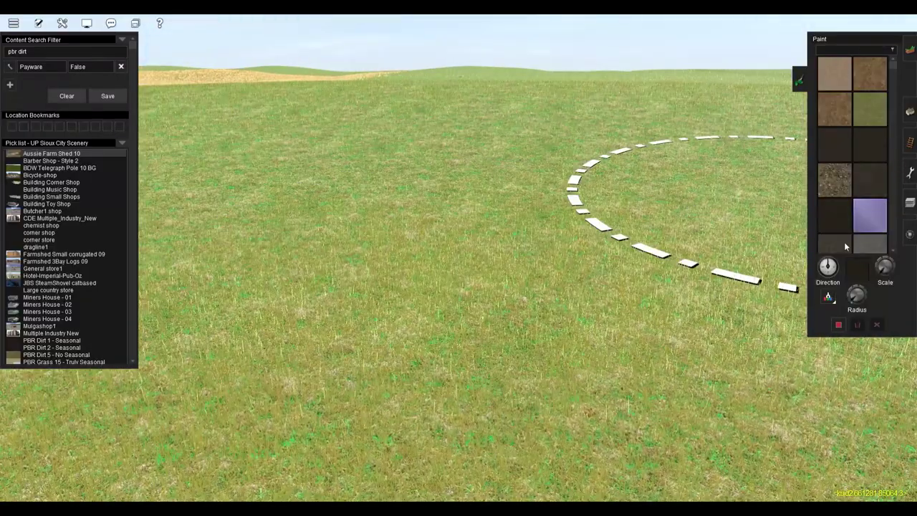
scroll(831, 222, down, 3)
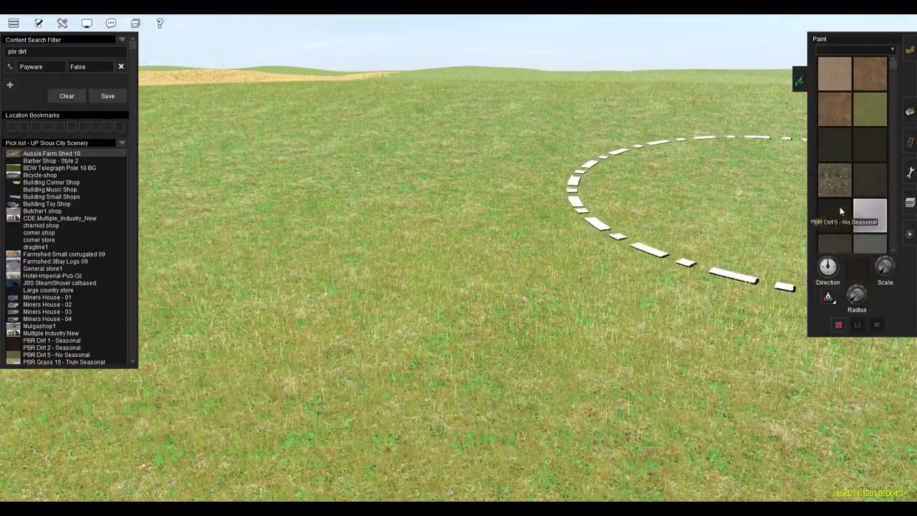
scroll(850, 167, down, 5)
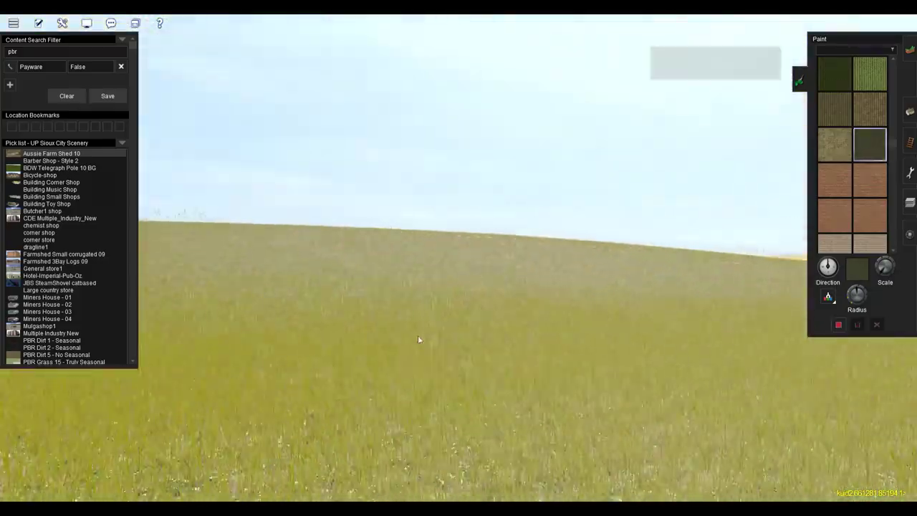
Paint a wheat field on the opposite side of the track with the Height up brush on the wheat layer
click(909, 51)
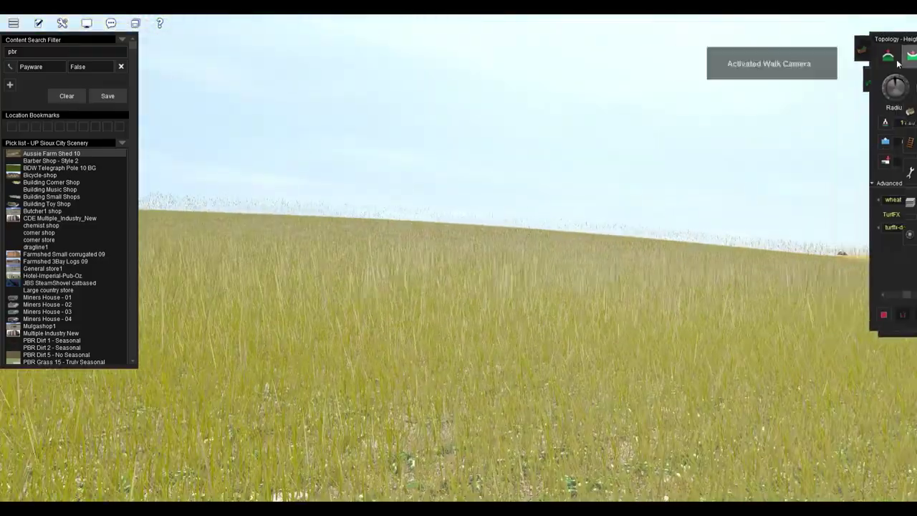
click(883, 200)
click(857, 217)
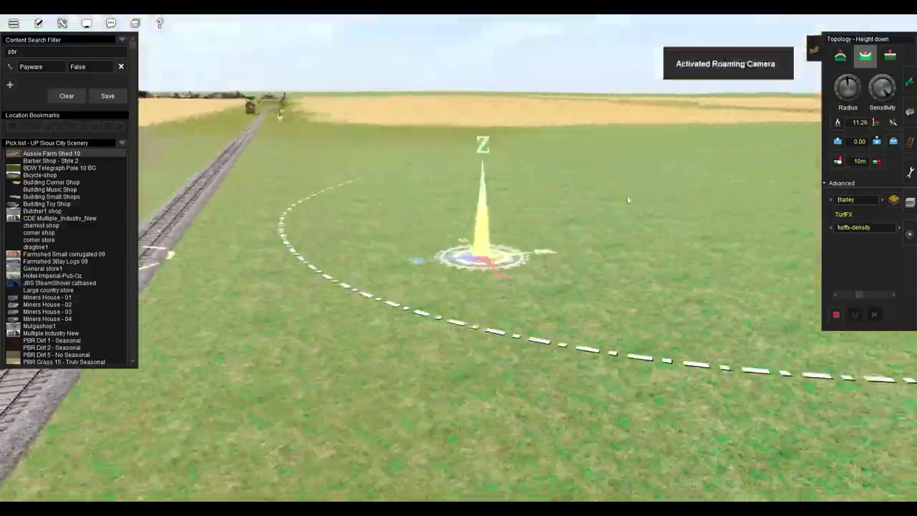
click(841, 56)
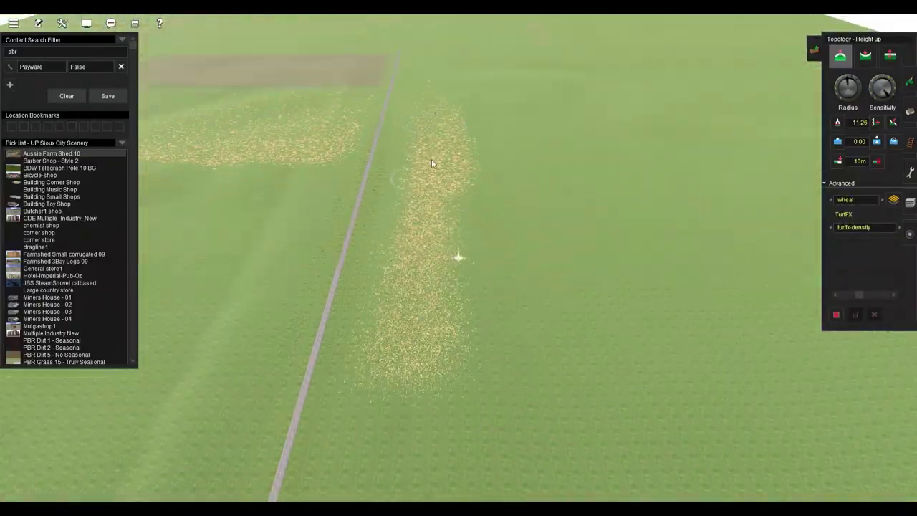
mouse_move(459, 283)
mouse_down()
mouse_move(516, 291)
mouse_move(447, 258)
mouse_move(505, 171)
mouse_move(643, 313)
mouse_move(401, 139)
mouse_move(496, 261)
mouse_move(418, 91)
mouse_up()
right_drag(519, 223, 343, 85)
mouse_move(430, 112)
mouse_down()
mouse_move(430, 188)
mouse_move(416, 165)
mouse_move(327, 251)
mouse_move(396, 41)
mouse_move(393, 235)
mouse_move(423, 117)
mouse_move(664, 43)
mouse_move(461, 178)
mouse_up()
Clear a narrow winding path through the new wheat field using Height down with a reduced brush radius
click(865, 56)
drag(853, 93, 828, 88)
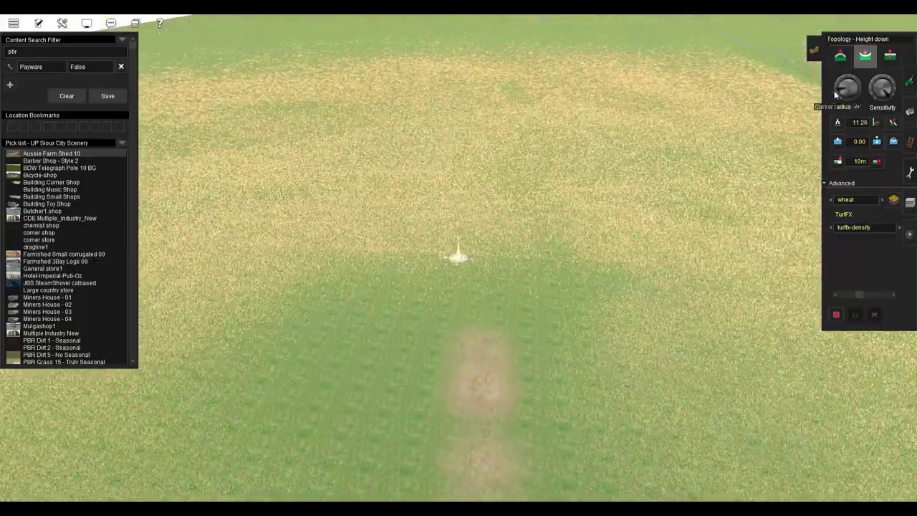
mouse_move(503, 190)
mouse_down()
mouse_move(415, 283)
mouse_move(464, 195)
mouse_move(442, 152)
mouse_move(473, 225)
mouse_up()
mouse_move(473, 225)
right_down()
mouse_move(352, 442)
mouse_move(430, 91)
mouse_move(440, 143)
right_up()
right_click(417, 284)
Paint a brown dirt road with a PBR ground texture along the path cleared through the wheat
click(910, 81)
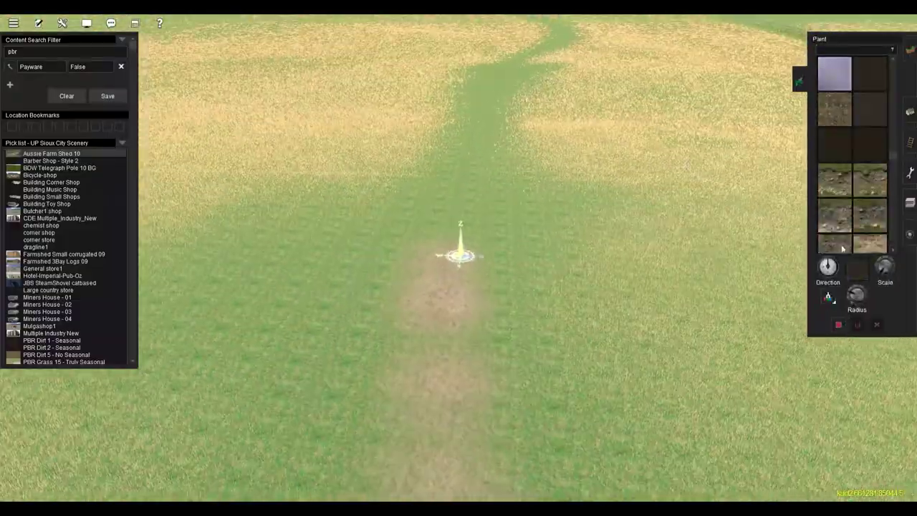
drag(439, 430, 479, 152)
right_click(481, 113)
drag(432, 334, 485, 64)
right_click(473, 200)
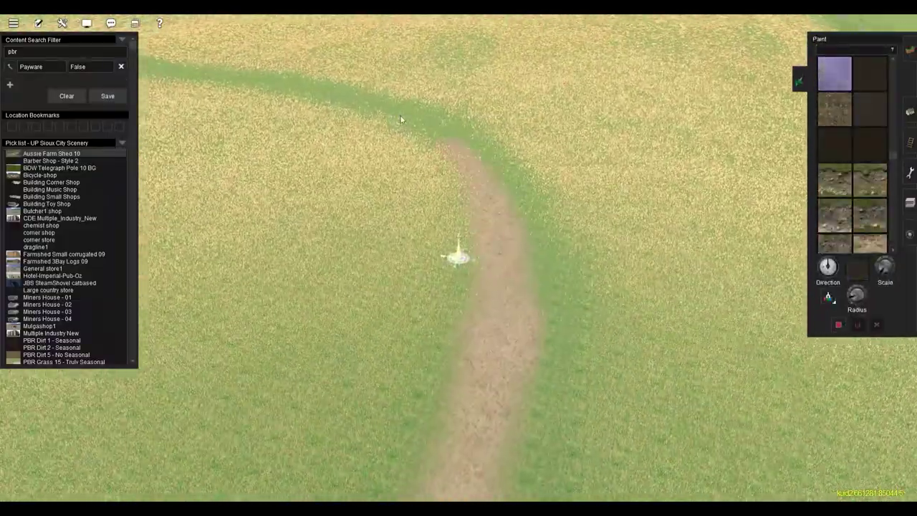
mouse_move(401, 121)
right_down()
mouse_move(395, 57)
mouse_move(282, 35)
mouse_move(355, 162)
mouse_move(629, 274)
mouse_move(481, 160)
mouse_move(556, 311)
right_up()
mouse_move(405, 57)
right_down()
mouse_move(412, 123)
mouse_move(544, 125)
right_up()
mouse_move(461, 196)
right_down()
mouse_move(471, 201)
mouse_move(479, 256)
mouse_move(450, 224)
mouse_move(536, 156)
right_up()
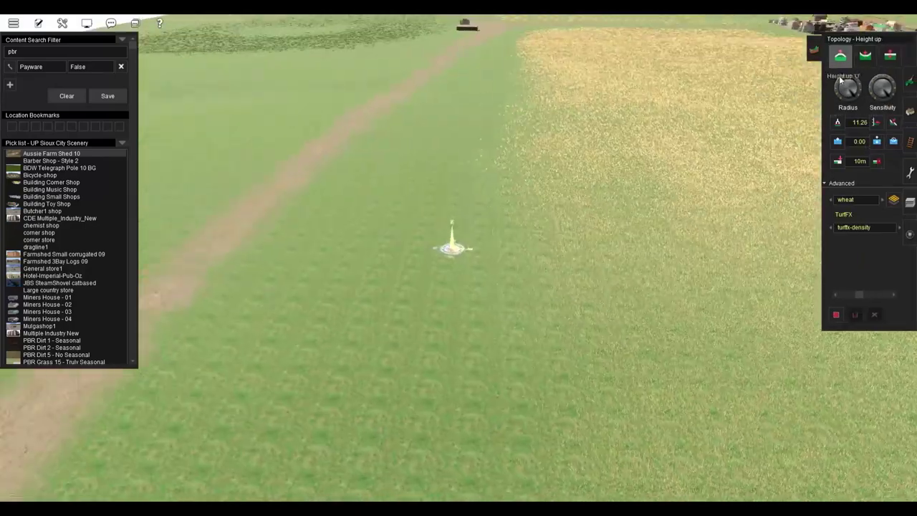
Extend the wheat up to the dirt road and cover the hills beyond it with wildgrass 2 using a larger radius
drag(413, 291, 511, 107)
click(832, 200)
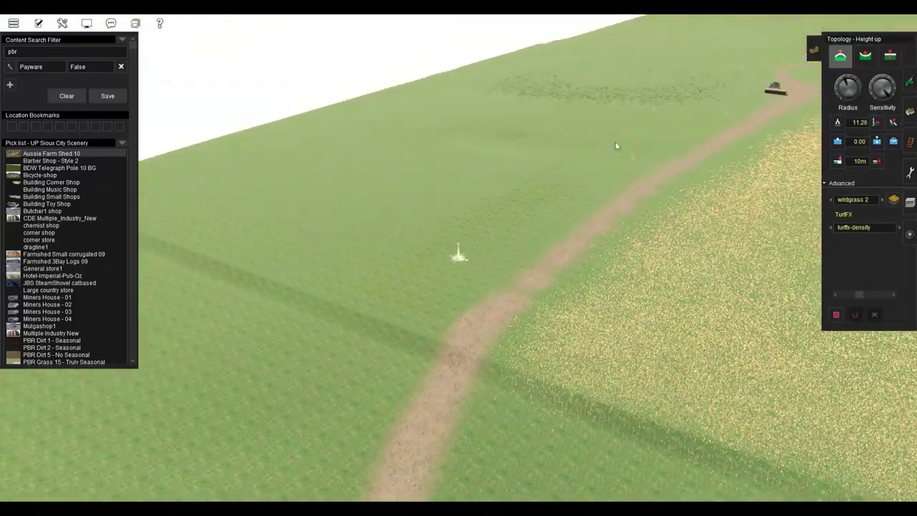
right_drag(211, 179, 592, 182)
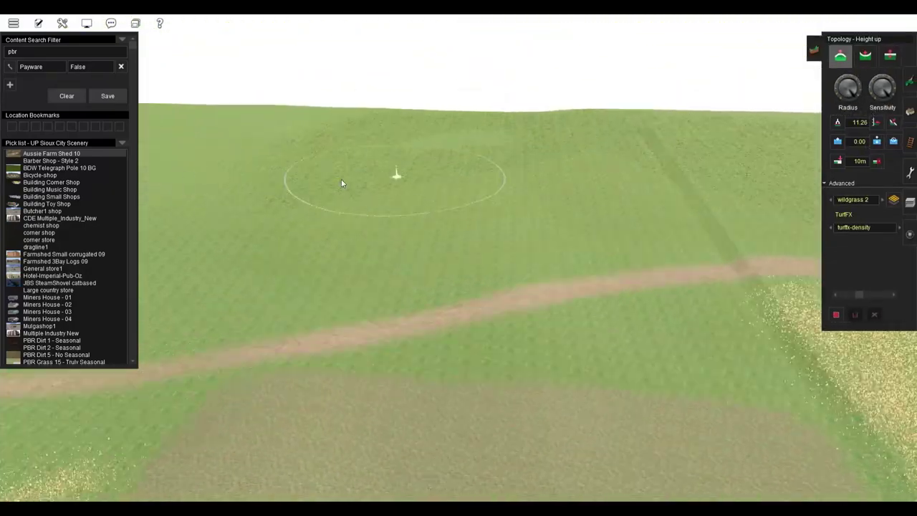
right_drag(341, 180, 500, 99)
right_drag(564, 209, 900, 109)
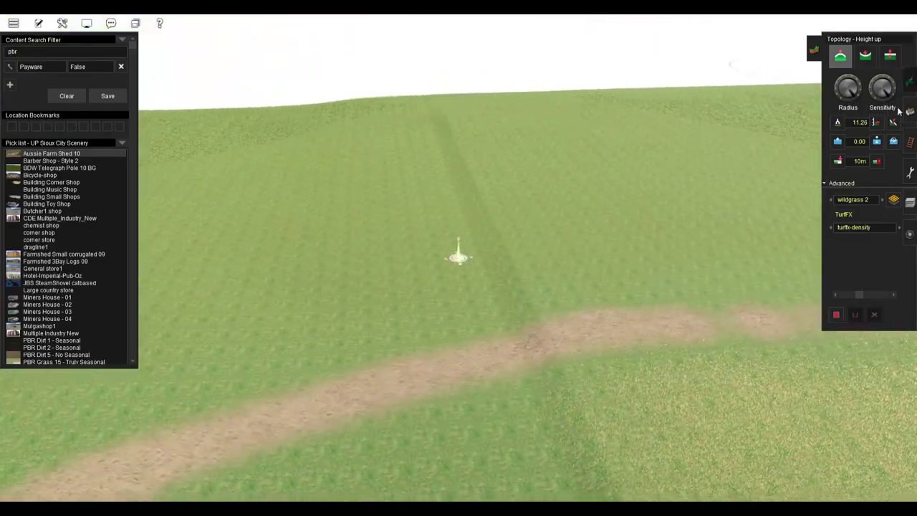
Level the ground between the dirt road and the wheat with Plateau on the Ground layer, using heights of 6.62 and 9.40
right_drag(437, 111, 512, 222)
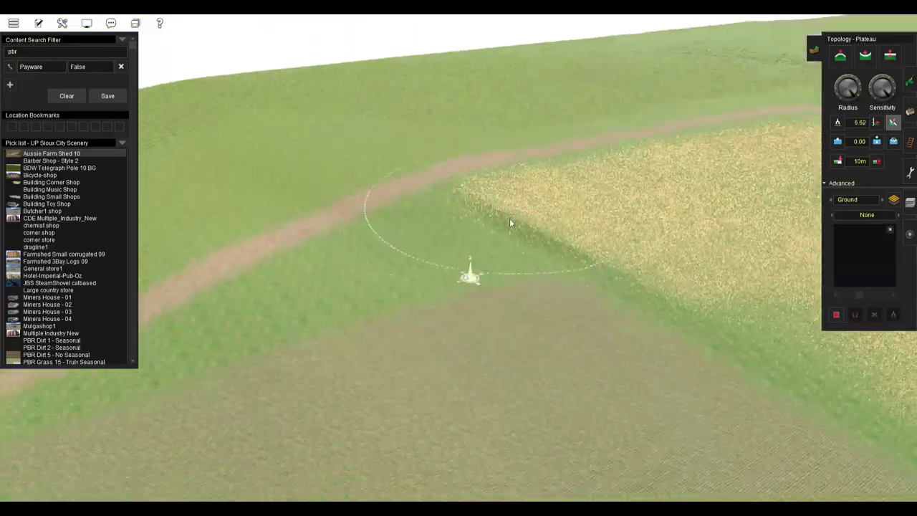
right_click(553, 355)
mouse_move(553, 355)
right_down()
mouse_move(471, 236)
mouse_move(425, 347)
mouse_move(501, 358)
right_up()
scroll(432, 246, up, 5)
scroll(501, 358, down, 5)
drag(853, 91, 841, 85)
mouse_move(645, 271)
right_down()
mouse_move(463, 243)
mouse_move(399, 149)
mouse_move(855, 56)
right_up()
right_drag(552, 328, 631, 223)
Paint wheat with a wide Height up brush over the open land between the dirt road and the track, filling the gaps
click(832, 201)
drag(840, 85, 853, 92)
right_drag(489, 265, 748, 161)
right_drag(442, 272, 655, 316)
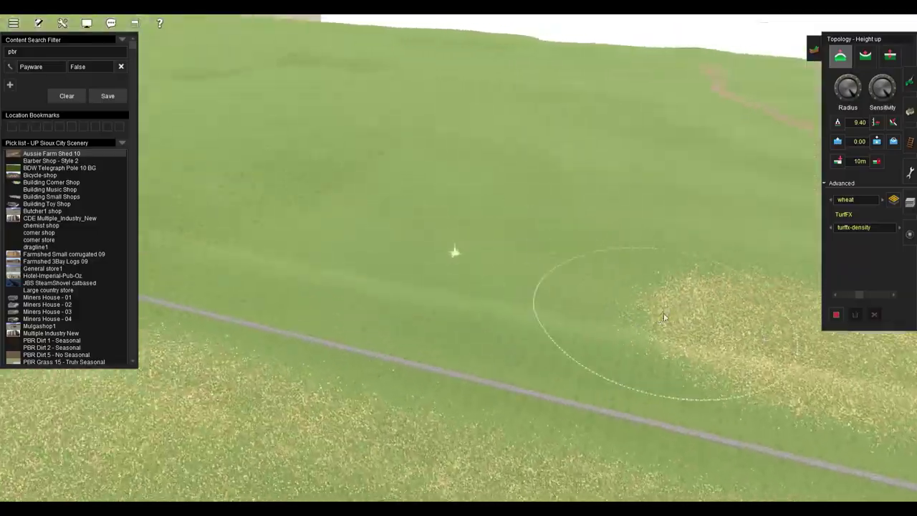
drag(655, 315, 460, 160)
right_drag(461, 159, 451, 251)
mouse_move(452, 251)
mouse_down()
mouse_move(402, 115)
mouse_move(502, 150)
mouse_up()
right_drag(502, 151, 382, 227)
drag(382, 227, 584, 133)
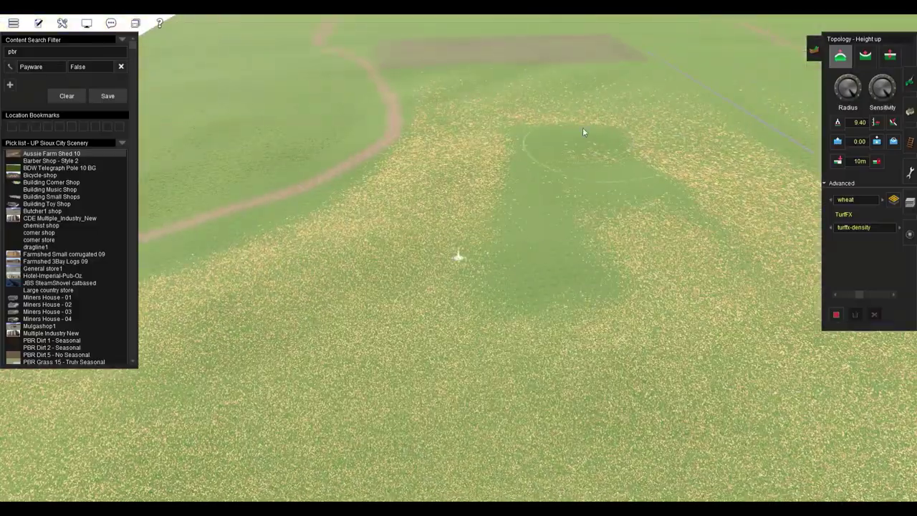
right_drag(583, 134, 484, 215)
drag(483, 215, 543, 222)
mouse_move(542, 223)
right_down()
mouse_move(431, 285)
mouse_move(432, 299)
right_up()
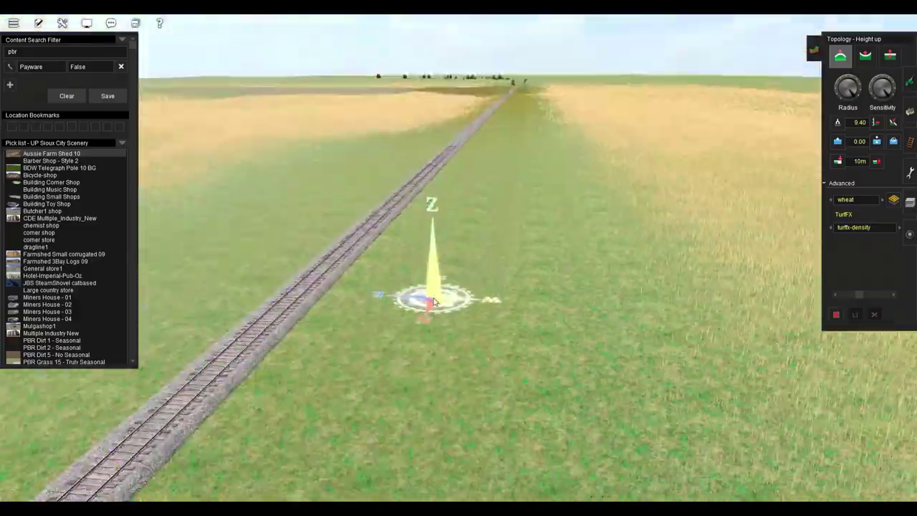
Paint brown dirt patches along the field edges beside the track and search the ground textures for vr ballast
click(911, 82)
click(870, 74)
mouse_move(700, 137)
right_down()
mouse_move(471, 392)
mouse_move(548, 379)
mouse_move(535, 260)
mouse_move(410, 275)
mouse_move(399, 228)
mouse_move(249, 217)
mouse_move(629, 84)
mouse_move(453, 280)
mouse_move(523, 328)
mouse_move(468, 261)
mouse_move(430, 258)
right_up()
double_click(10, 52)
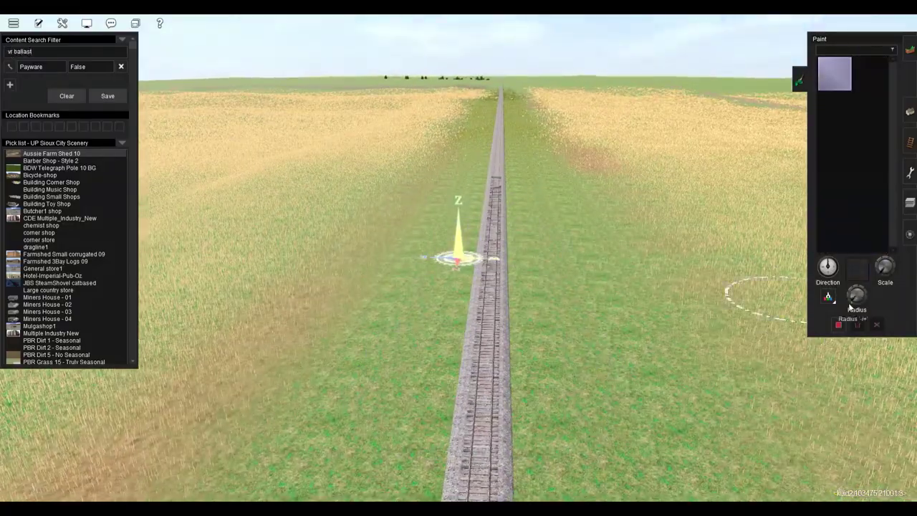
mouse_move(498, 111)
right_down()
mouse_move(485, 368)
mouse_move(464, 307)
mouse_move(463, 254)
mouse_move(453, 247)
mouse_move(443, 284)
mouse_move(507, 278)
mouse_move(717, 157)
right_up()
Return to the Height up brush on the wheat layer and inspect the line as far as the station
click(910, 51)
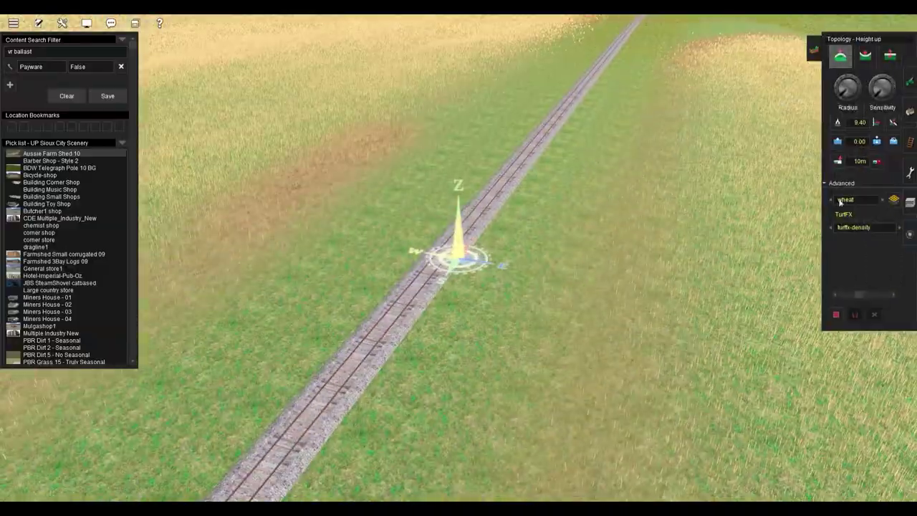
mouse_move(497, 228)
right_down()
mouse_move(442, 256)
mouse_move(415, 215)
mouse_move(231, 103)
mouse_move(387, 337)
mouse_move(545, 262)
mouse_move(452, 266)
mouse_move(588, 259)
right_up()
right_drag(458, 258, 605, 451)
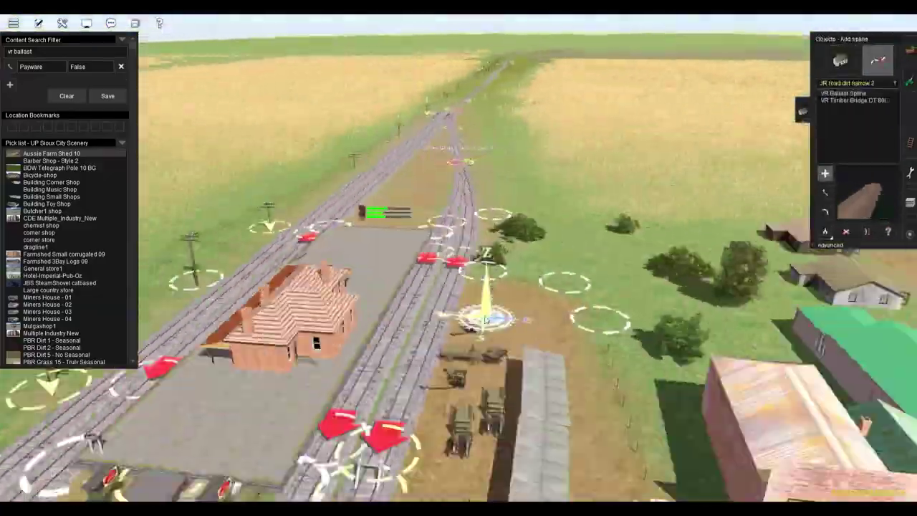
Lay a JR road dirt narrow 2 spline alongside the siding next to the station platform
mouse_move(485, 319)
right_down()
mouse_move(420, 215)
mouse_move(410, 362)
right_up()
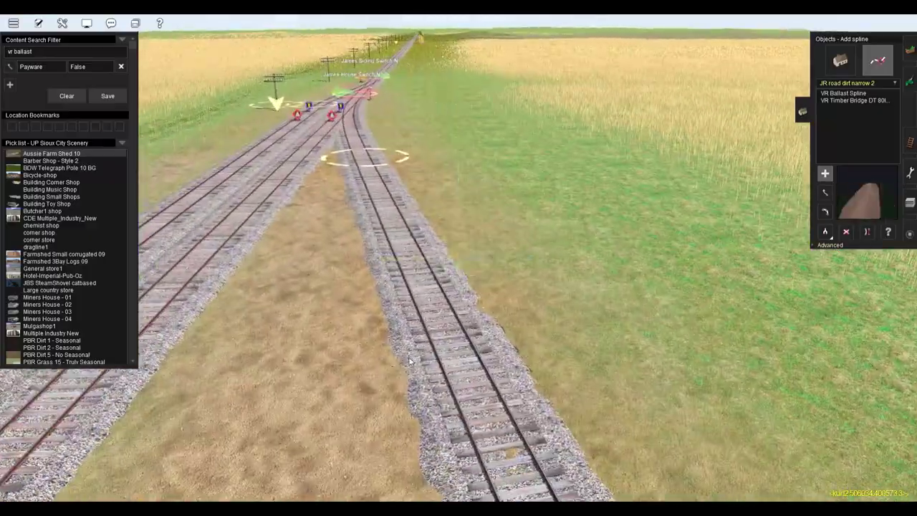
right_drag(452, 149, 475, 389)
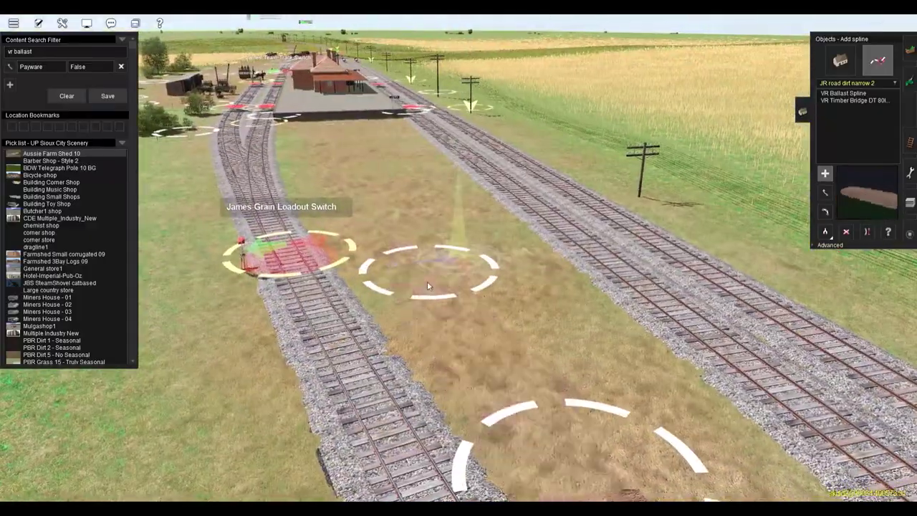
right_click(208, 359)
right_click(423, 146)
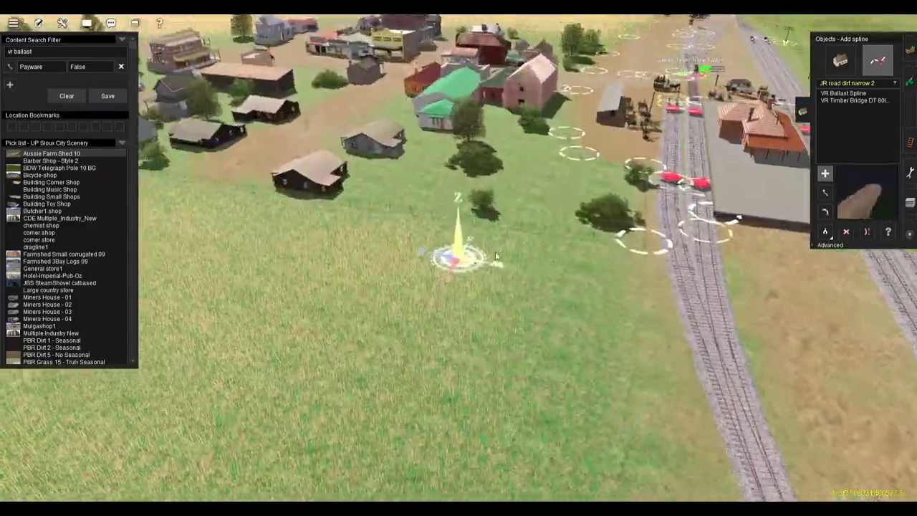
click(588, 170)
click(590, 248)
click(592, 341)
right_click(584, 177)
Adjust the new dirt road's position beside the siding and move the bush near the fence clear of it
click(826, 192)
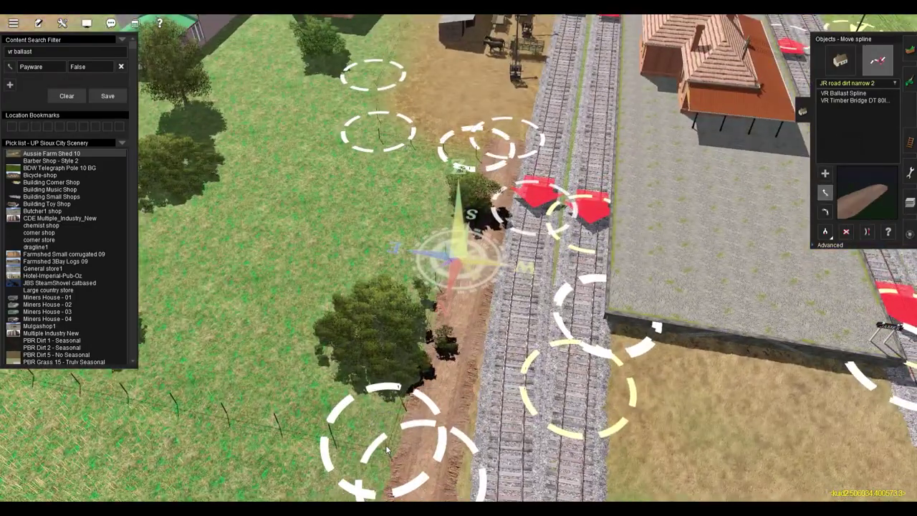
right_drag(387, 450, 442, 292)
right_click(441, 292)
click(841, 60)
drag(423, 301, 380, 283)
Extend the JR road dirt narrow 2 spline from the station along the track as far as the James North signal box
click(878, 60)
click(825, 173)
right_click(451, 203)
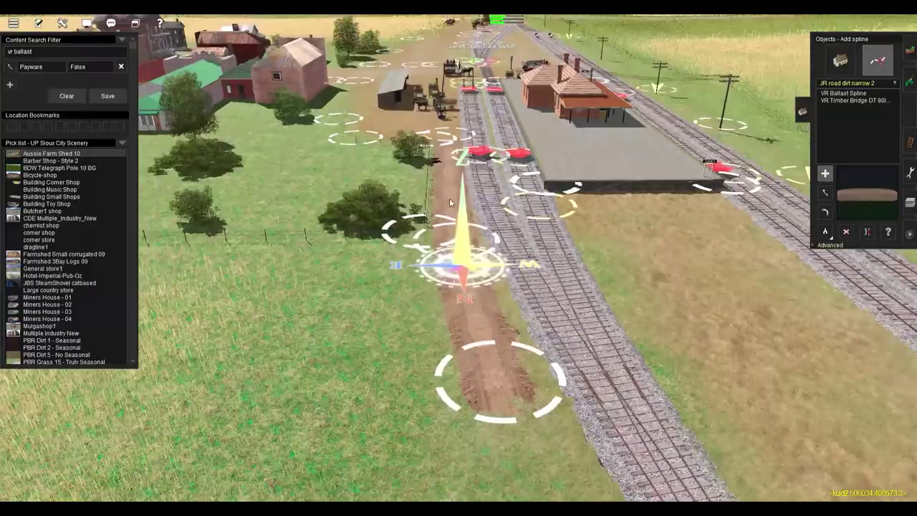
scroll(451, 203, up, 4)
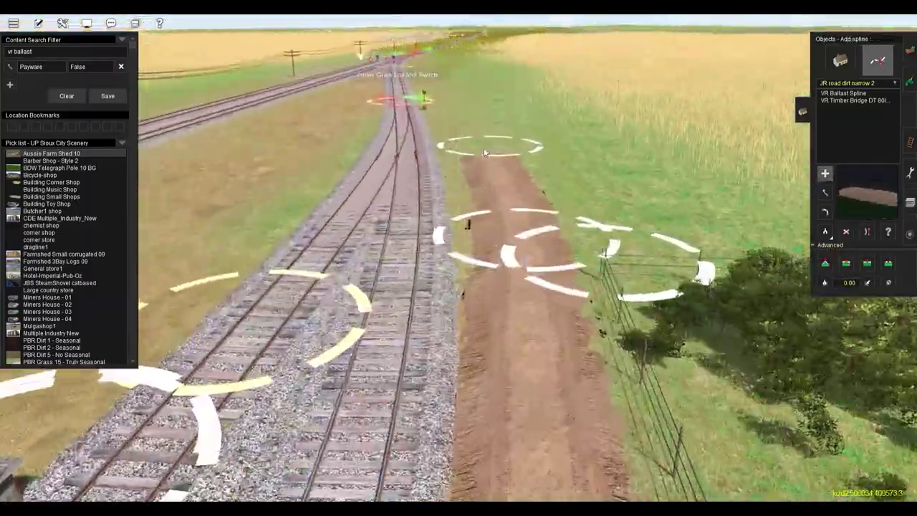
right_click(484, 153)
key(Up)
drag(463, 197, 473, 261)
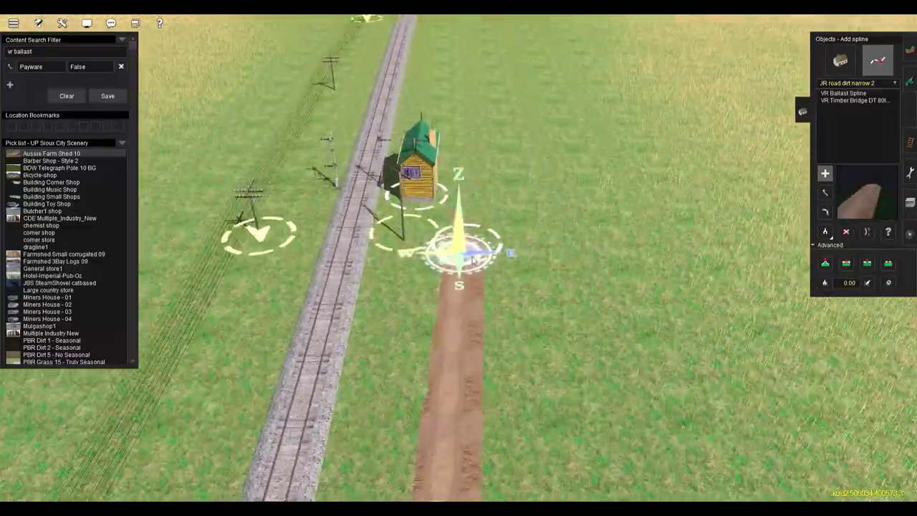
key(Left)
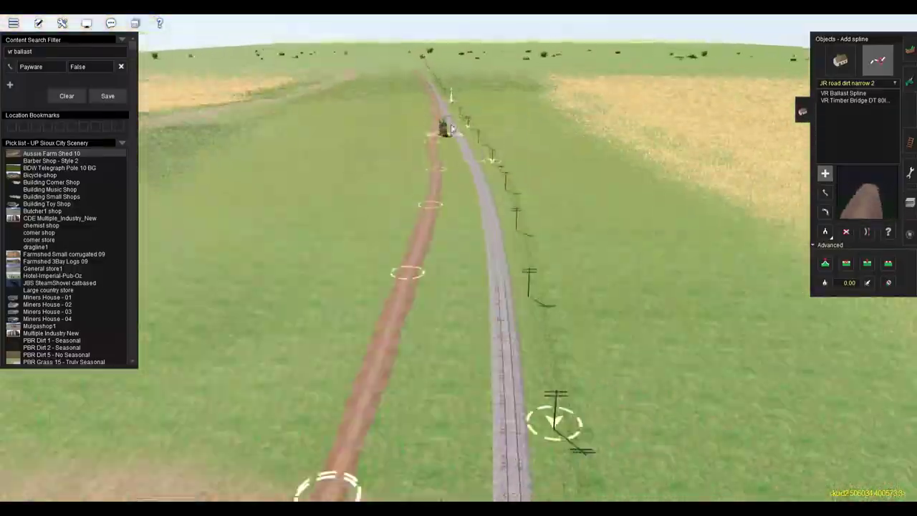
Continue the dirt road beside the main line between the fields, with a short branch to the track at the James North signal box
right_click(465, 150)
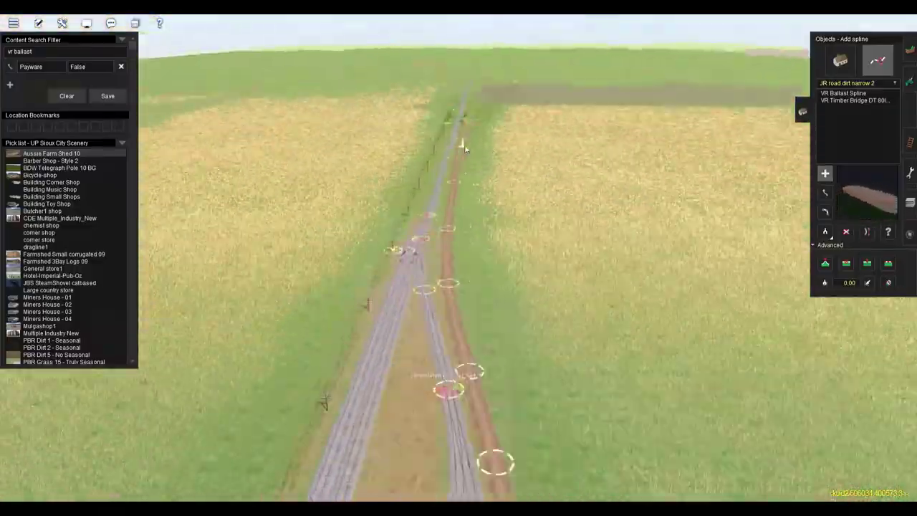
right_click(438, 201)
drag(463, 245, 459, 197)
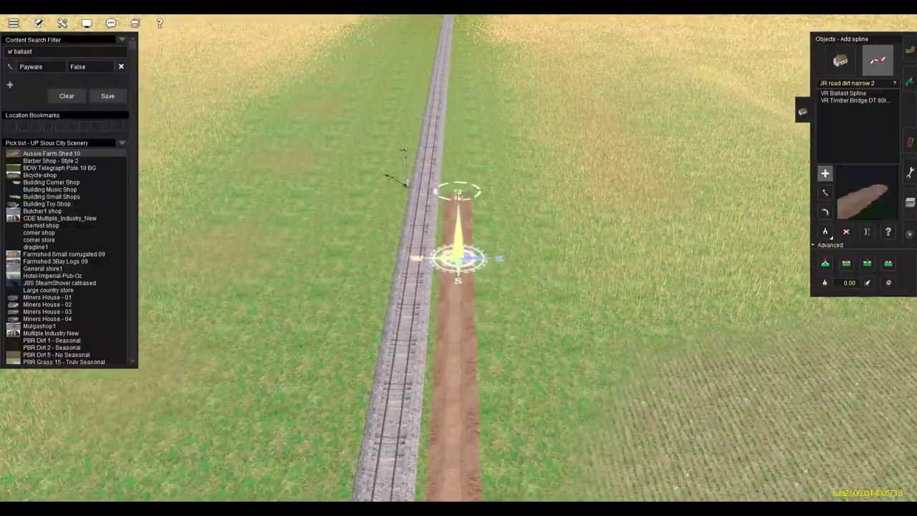
right_drag(458, 197, 649, 358)
right_click(482, 237)
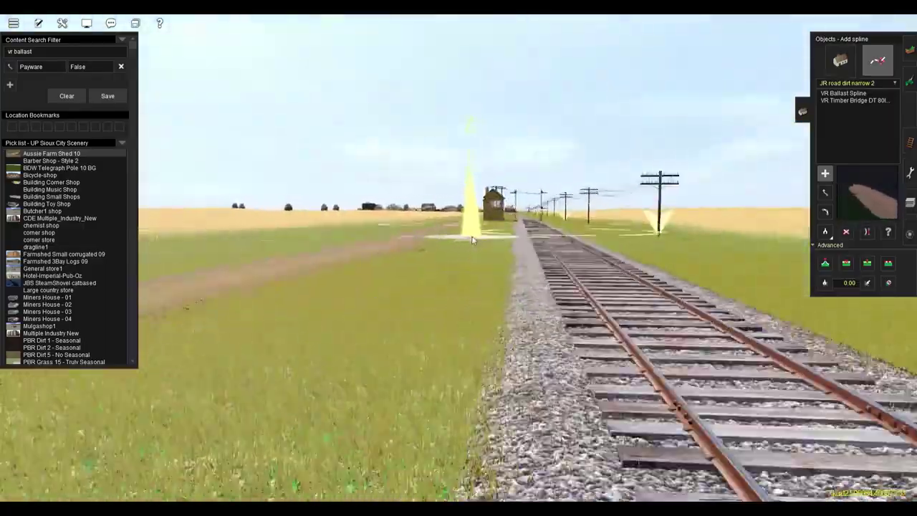
right_drag(473, 240, 574, 308)
Clear the wildgrass 2 layer from the dirt road around the James North signal box with a small Height down brush
click(911, 50)
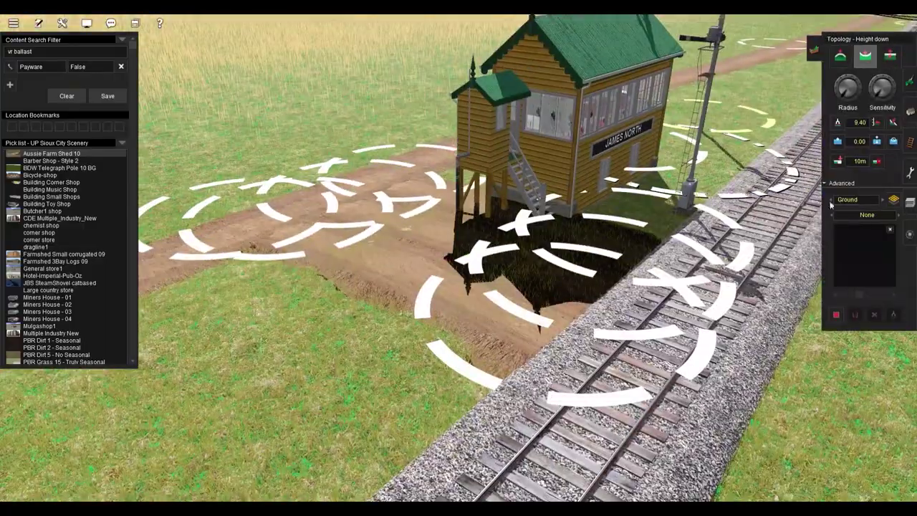
right_drag(430, 235, 481, 315)
right_click(481, 254)
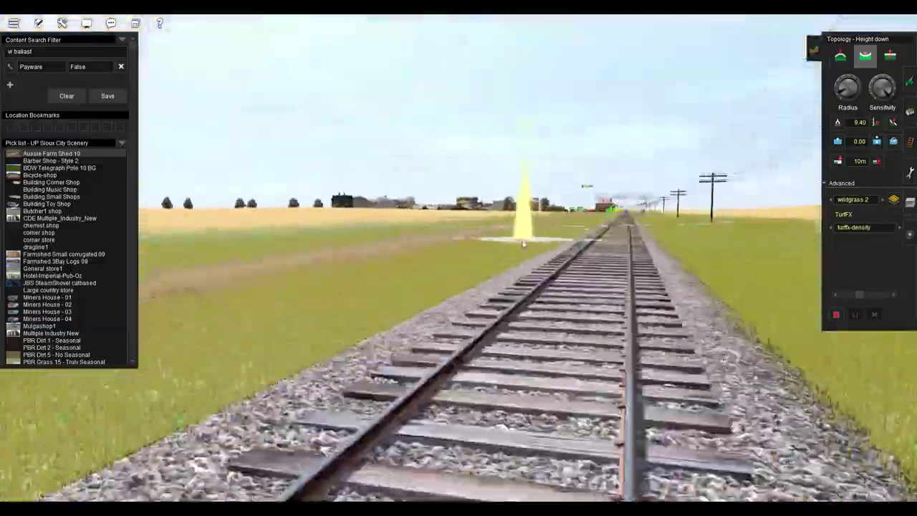
right_click(512, 250)
right_drag(512, 254, 502, 301)
click(14, 23)
click(23, 90)
Clear the content filter, pick up the BDW QR Main Telegraph spline, and straighten the telegraph section beside the track
click(910, 112)
right_click(527, 140)
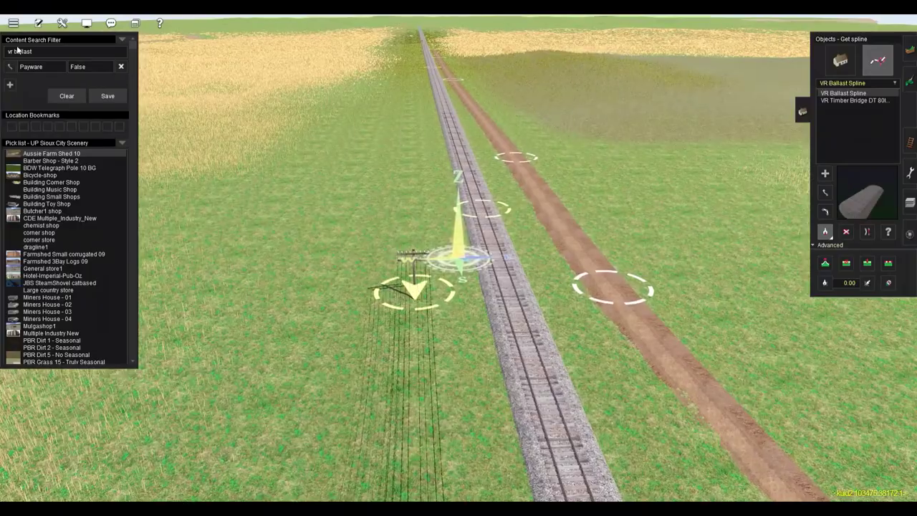
right_drag(444, 240, 594, 152)
click(415, 237)
mouse_move(415, 238)
right_down()
mouse_move(582, 187)
mouse_move(428, 245)
right_up()
click(425, 242)
click(464, 75)
click(868, 231)
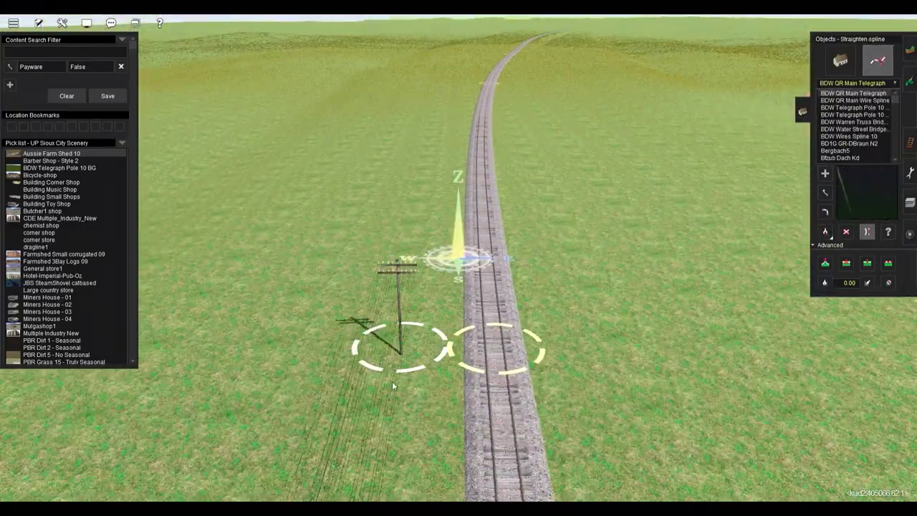
click(395, 383)
Extend the BDW QR Main Telegraph line alongside the main track to the junctions before the next station
click(825, 173)
right_drag(470, 119, 385, 365)
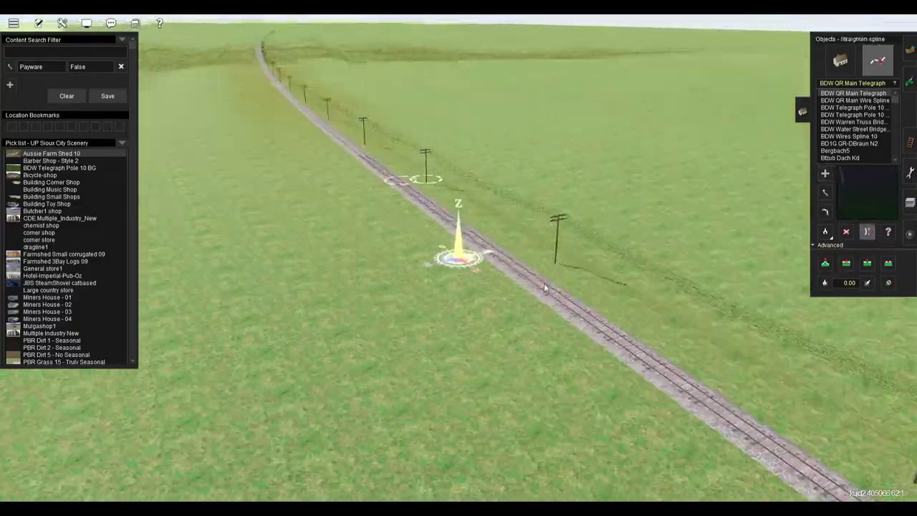
right_drag(545, 288, 462, 57)
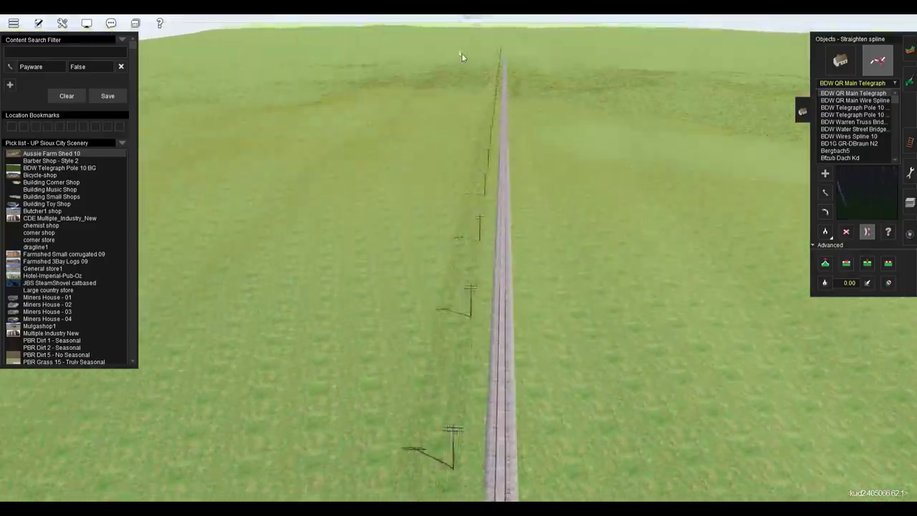
click(825, 174)
click(448, 301)
right_click(455, 57)
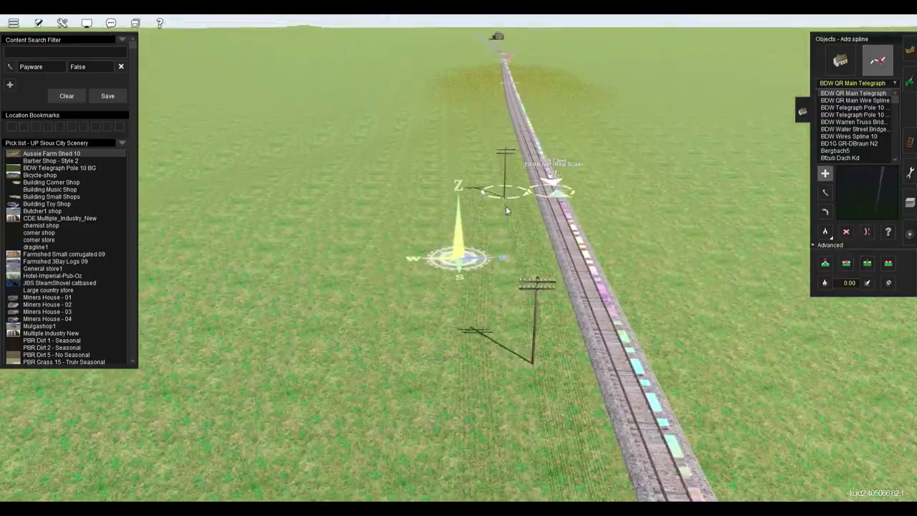
right_click(515, 118)
right_click(443, 129)
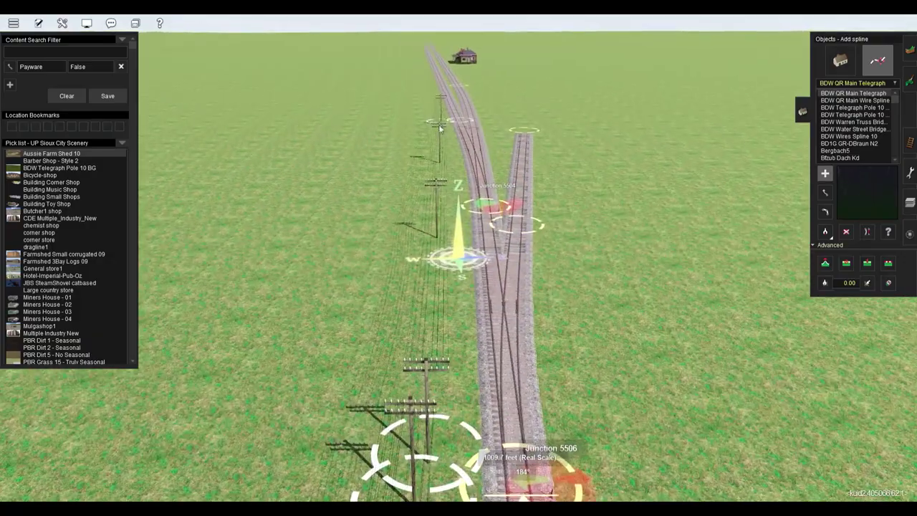
Straighten the new telegraph spline near the junctions and adjust the position and height of its points
click(867, 231)
click(826, 263)
click(826, 193)
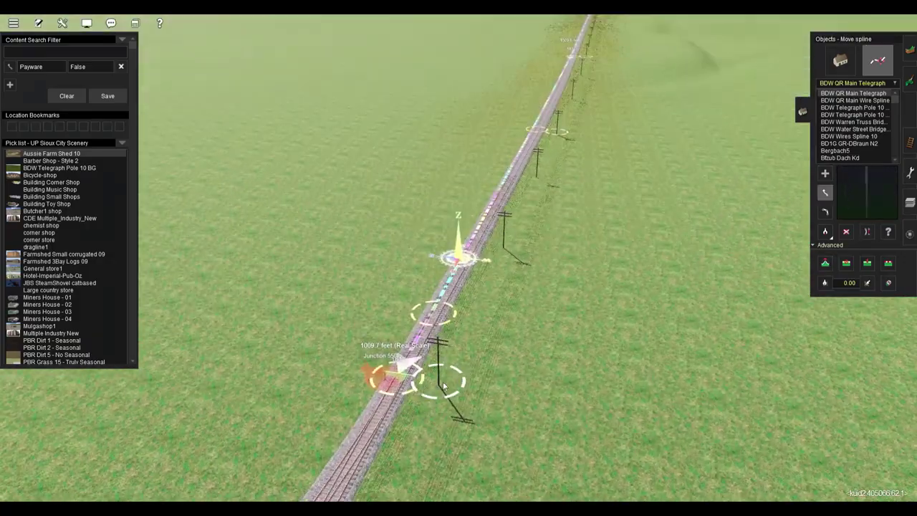
click(825, 263)
drag(478, 275, 478, 279)
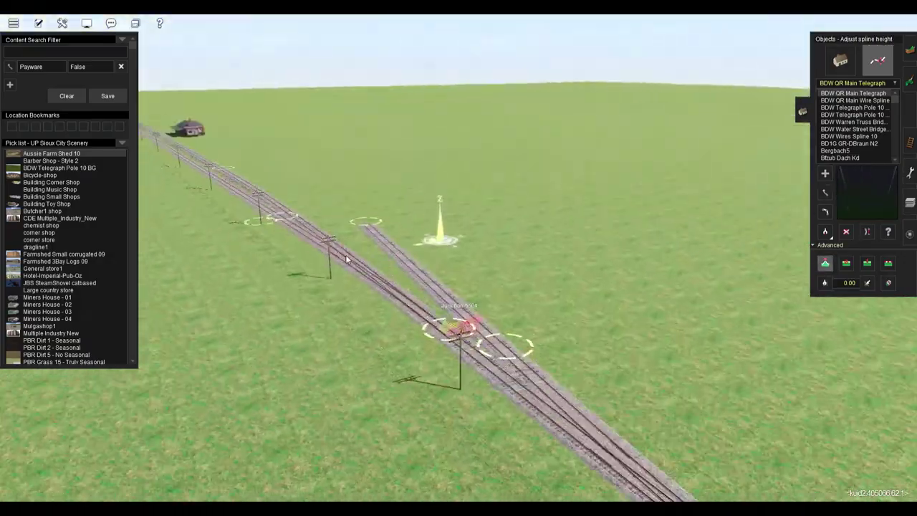
Paint wheat fields over the open land on both sides of the main track using a wide topology brush on the wheat layer
right_drag(414, 255, 614, 284)
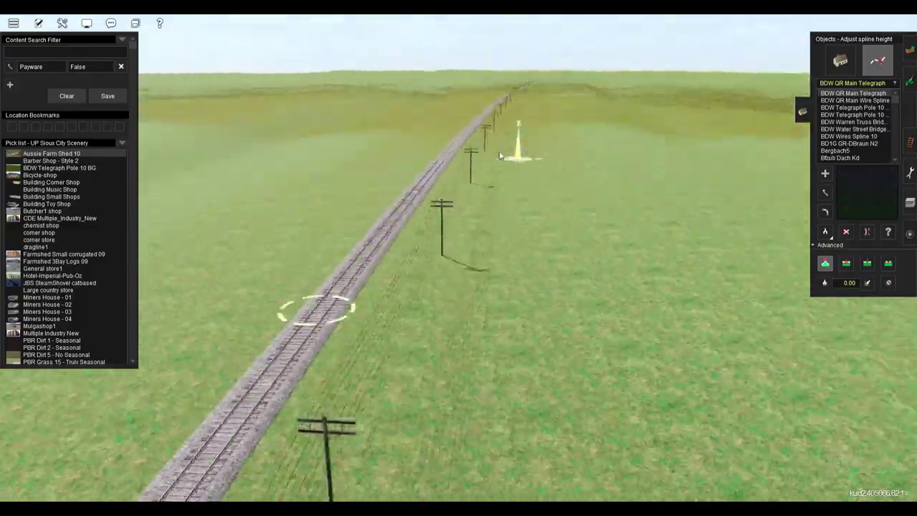
right_drag(320, 230, 401, 184)
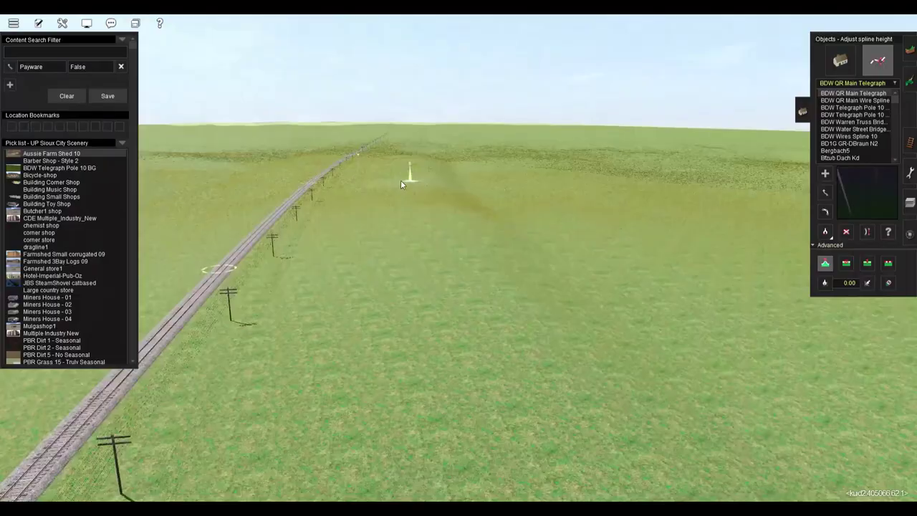
right_drag(458, 245, 472, 253)
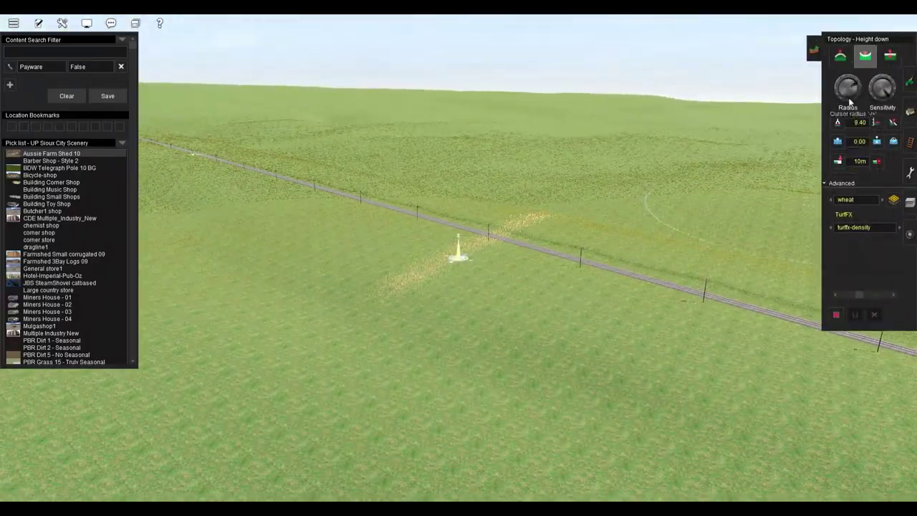
right_drag(462, 265, 717, 295)
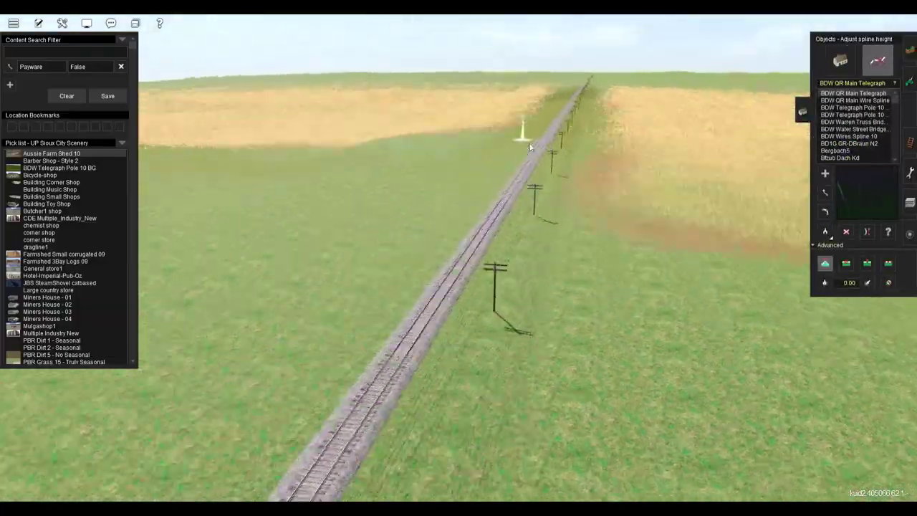
Place a JR Hall semaphore(05) 1-B-YP signal beside the track at the approach to the next station and name it as a distant signal
right_click(497, 154)
right_click(461, 119)
right_click(484, 132)
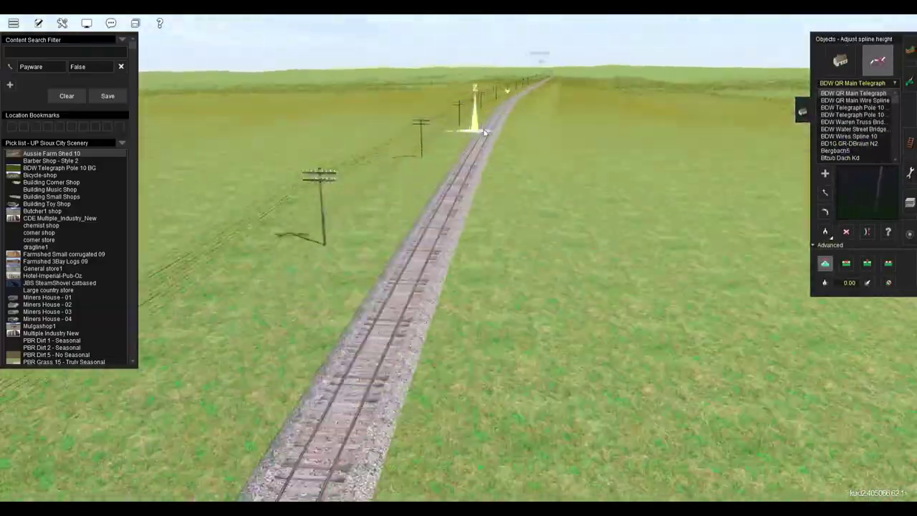
right_click(467, 129)
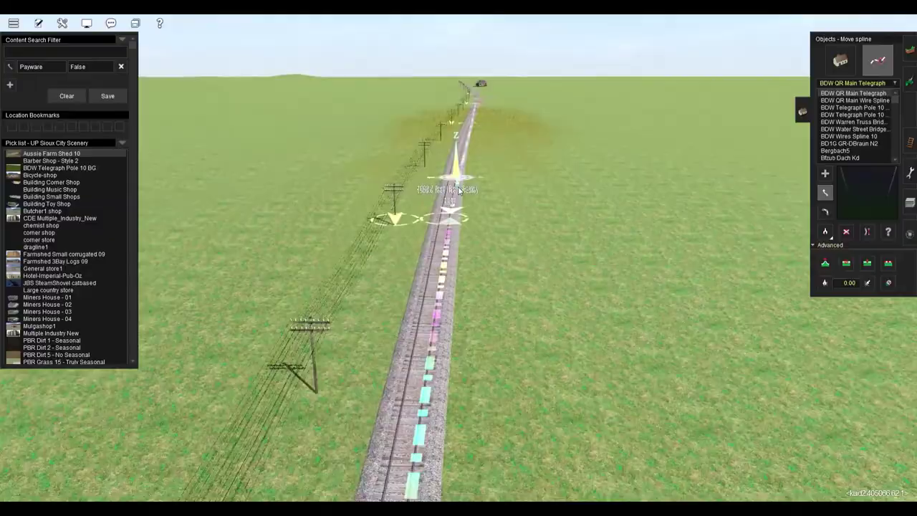
right_drag(458, 190, 911, 148)
right_click(465, 208)
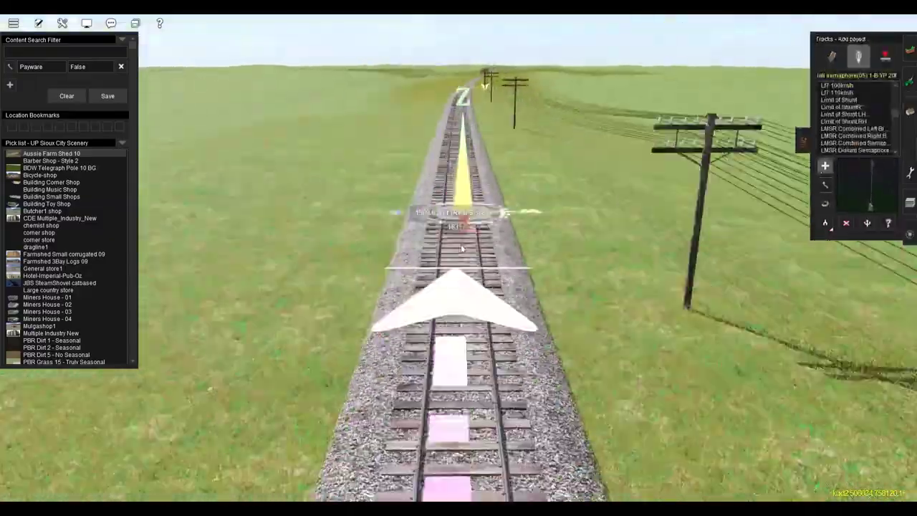
click(473, 281)
right_click(461, 265)
click(532, 176)
text(DIS)
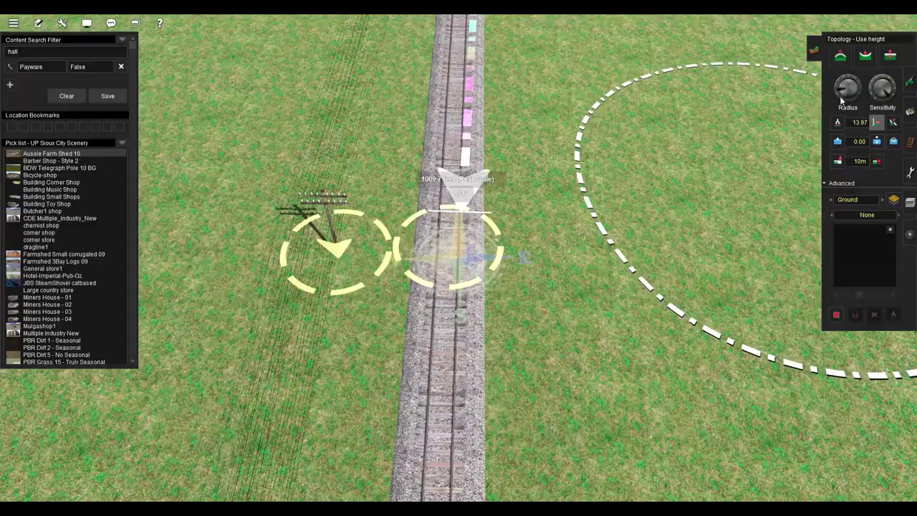
Level the ground beside the track at the Hinton approach with Plateau on the Ground layer at height 13.97
click(841, 98)
key(Down)
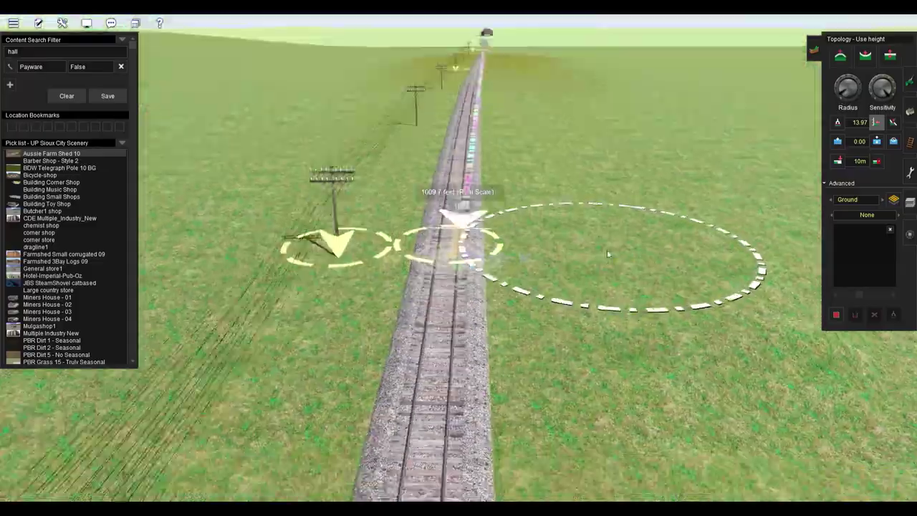
right_click(608, 253)
right_drag(498, 265, 473, 241)
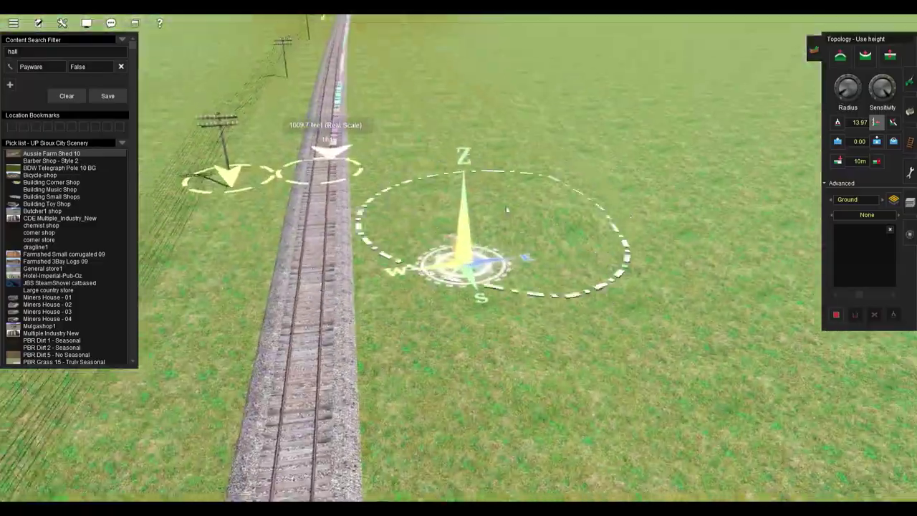
click(841, 57)
click(894, 122)
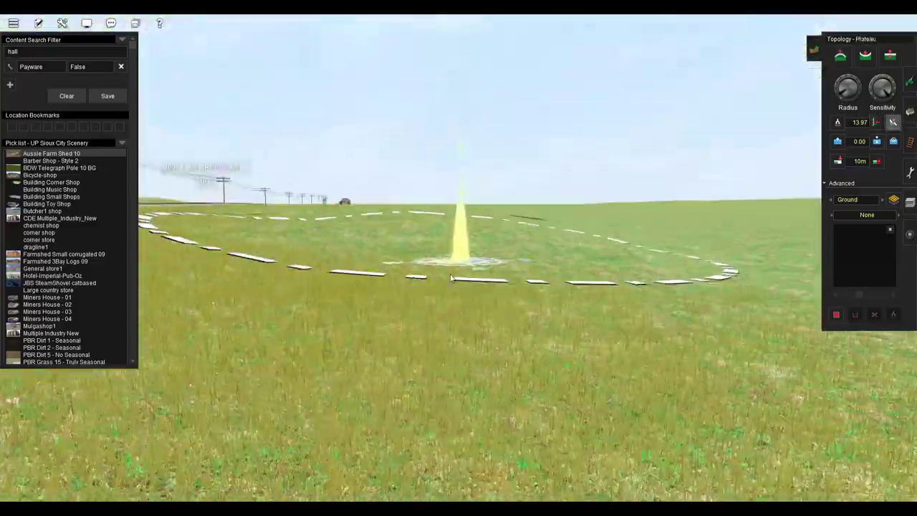
right_click(420, 215)
right_drag(421, 215, 420, 202)
click(814, 49)
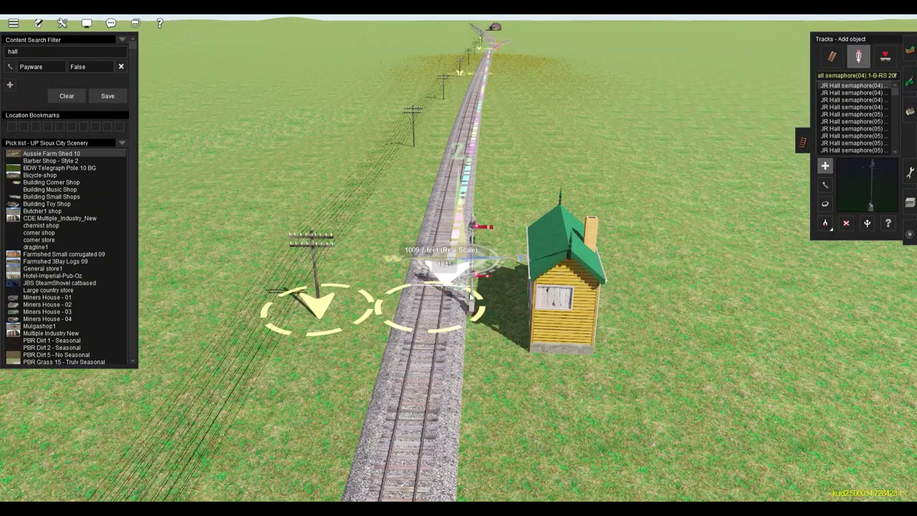
Edit the properties of the Hinton home semaphore beside the signal box, and move the signal box closer to the track
click(473, 239)
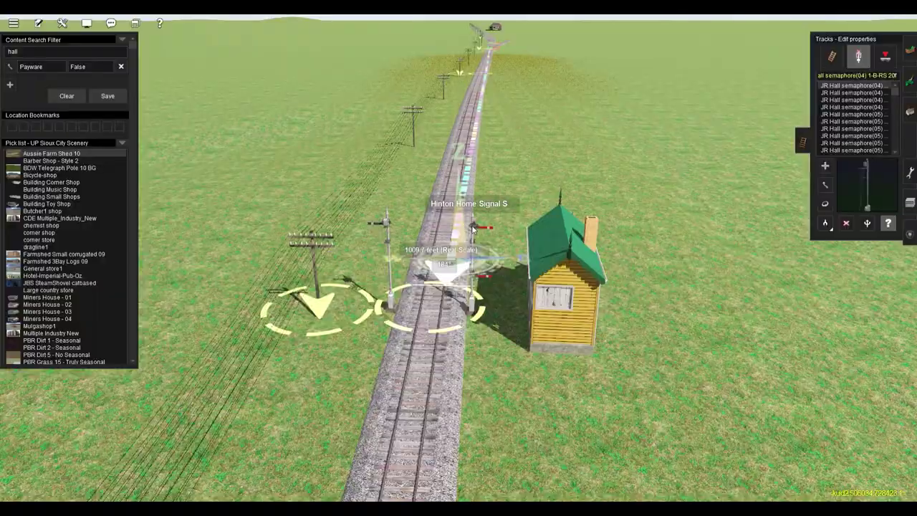
click(9, 145)
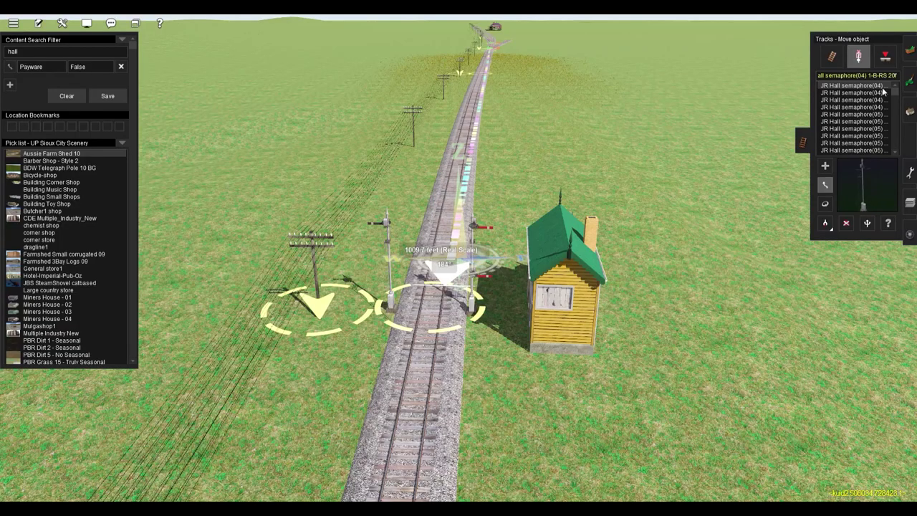
click(910, 111)
drag(566, 310, 544, 302)
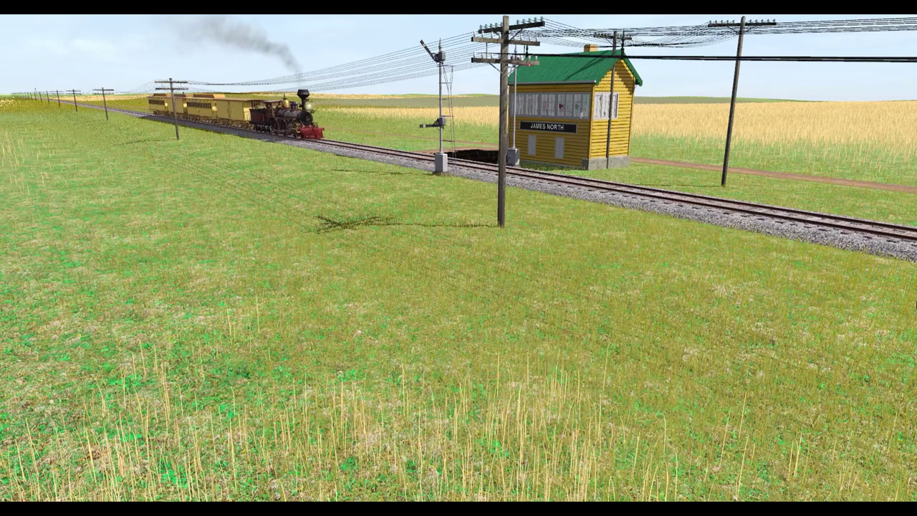